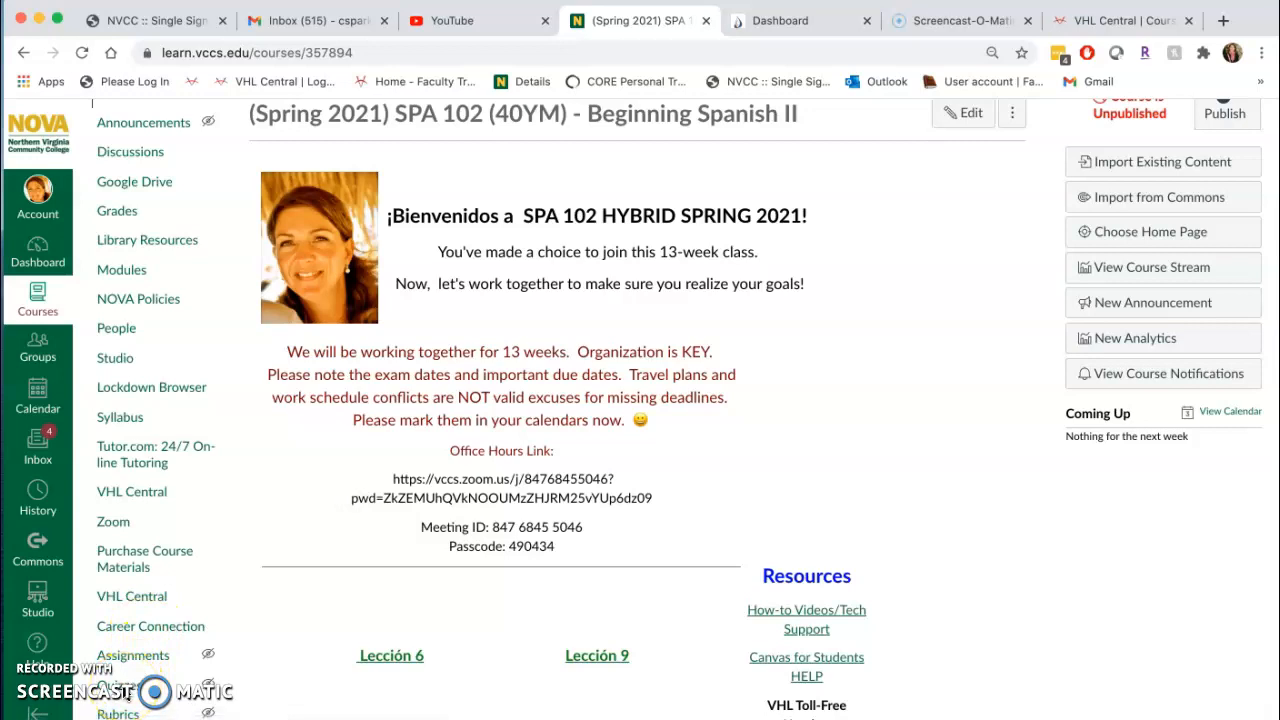
Open the list of quizzes for the SPA 102 course.
left_click(117, 688)
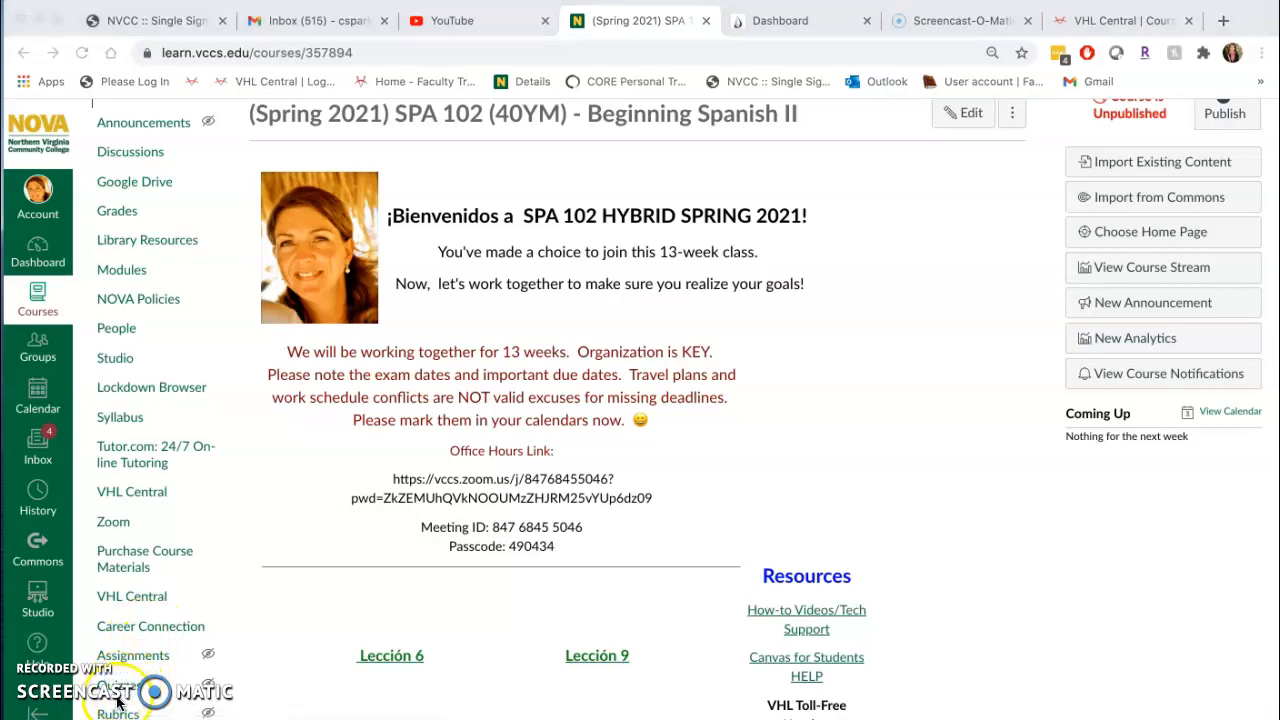
left_click(113, 686)
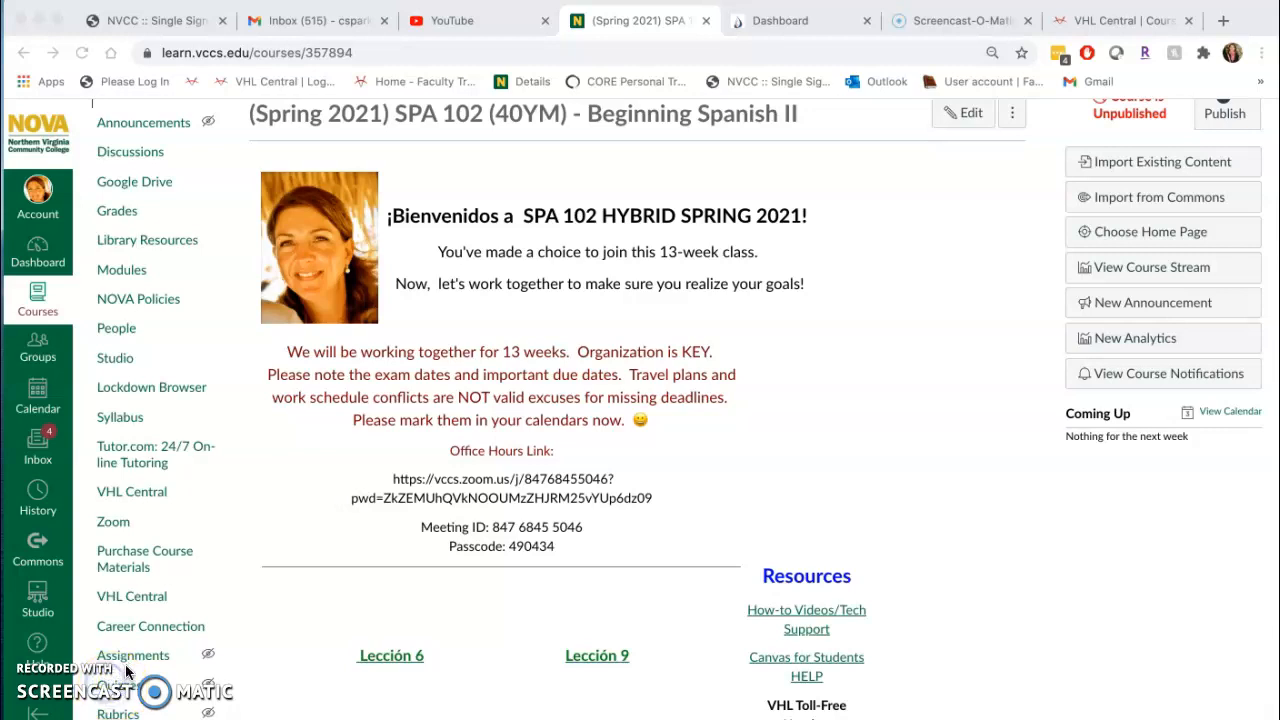
left_click(106, 685)
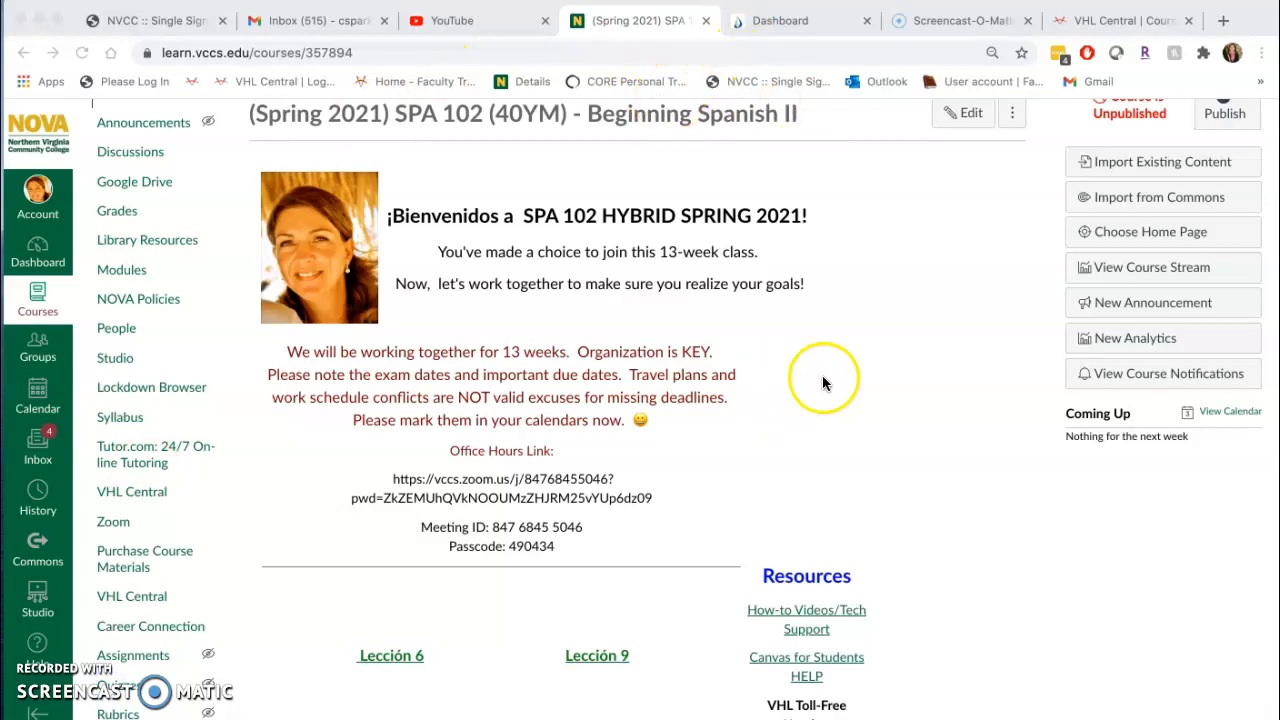
scroll(830, 405, "down", 3)
scroll(800, 420, "up", 3)
left_click(121, 677)
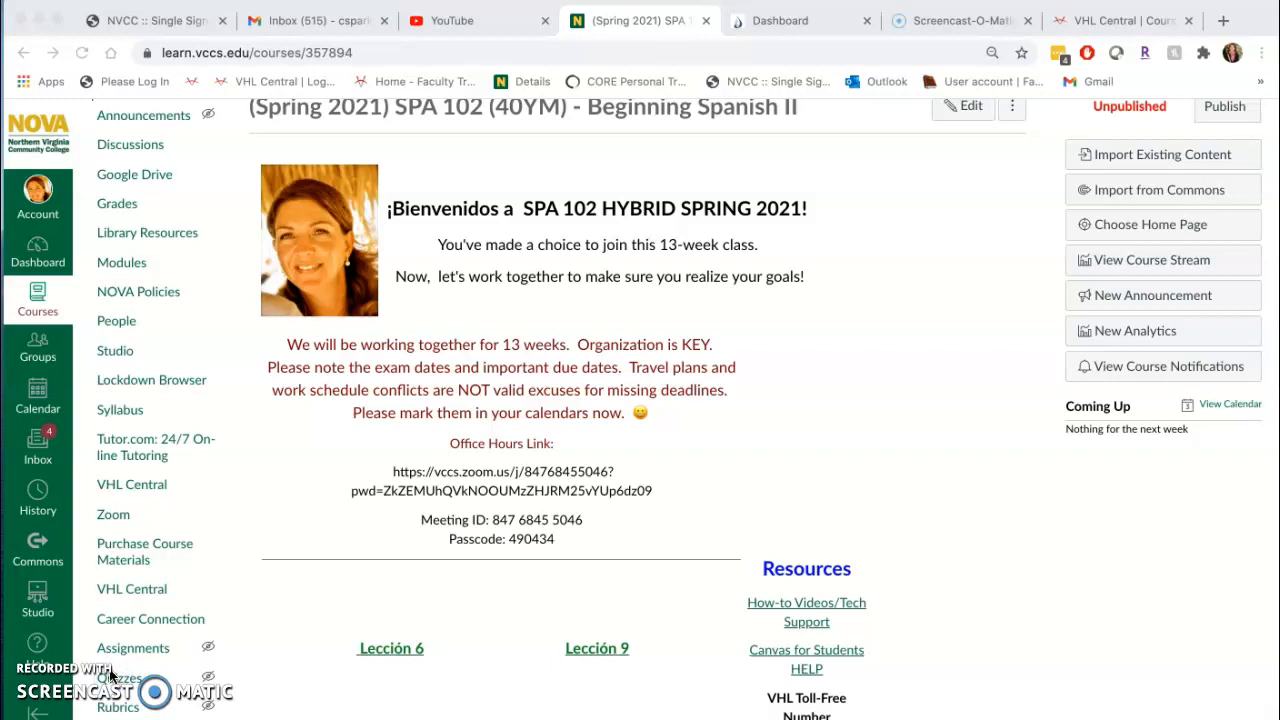
scroll(160, 190, "up", 3)
scroll(124, 367, "down", 1)
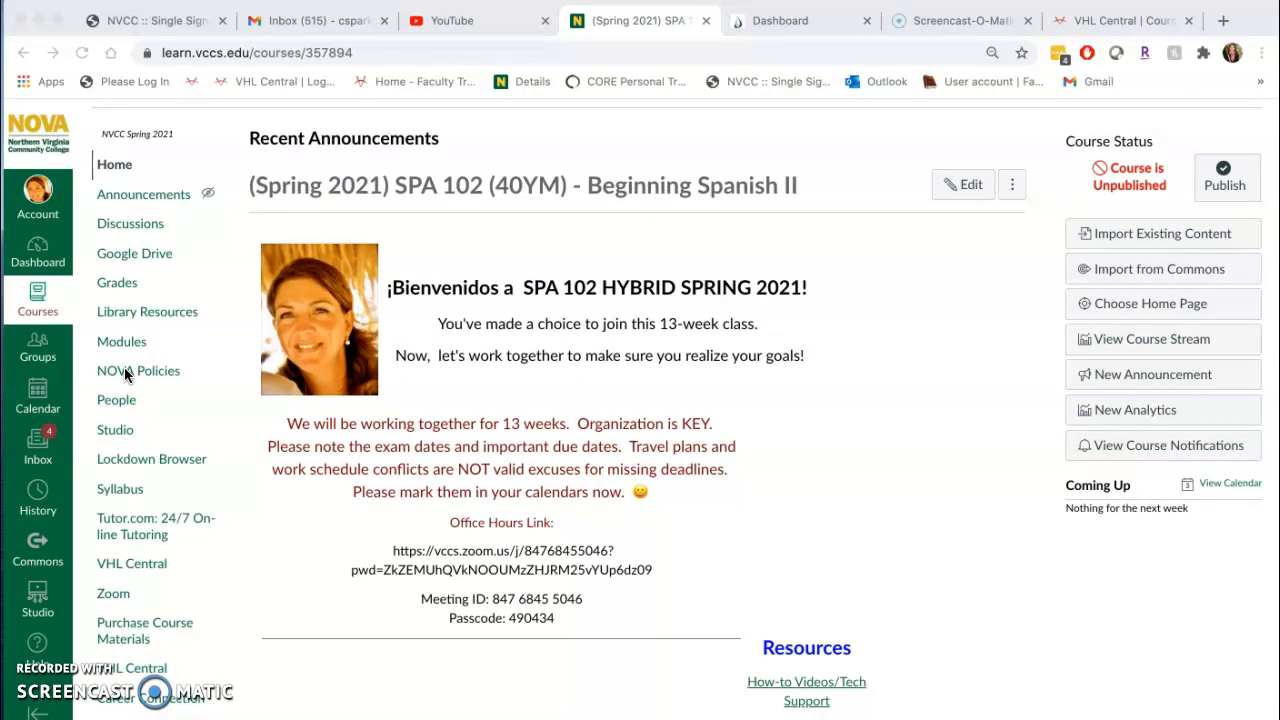
scroll(126, 372, "down", 4)
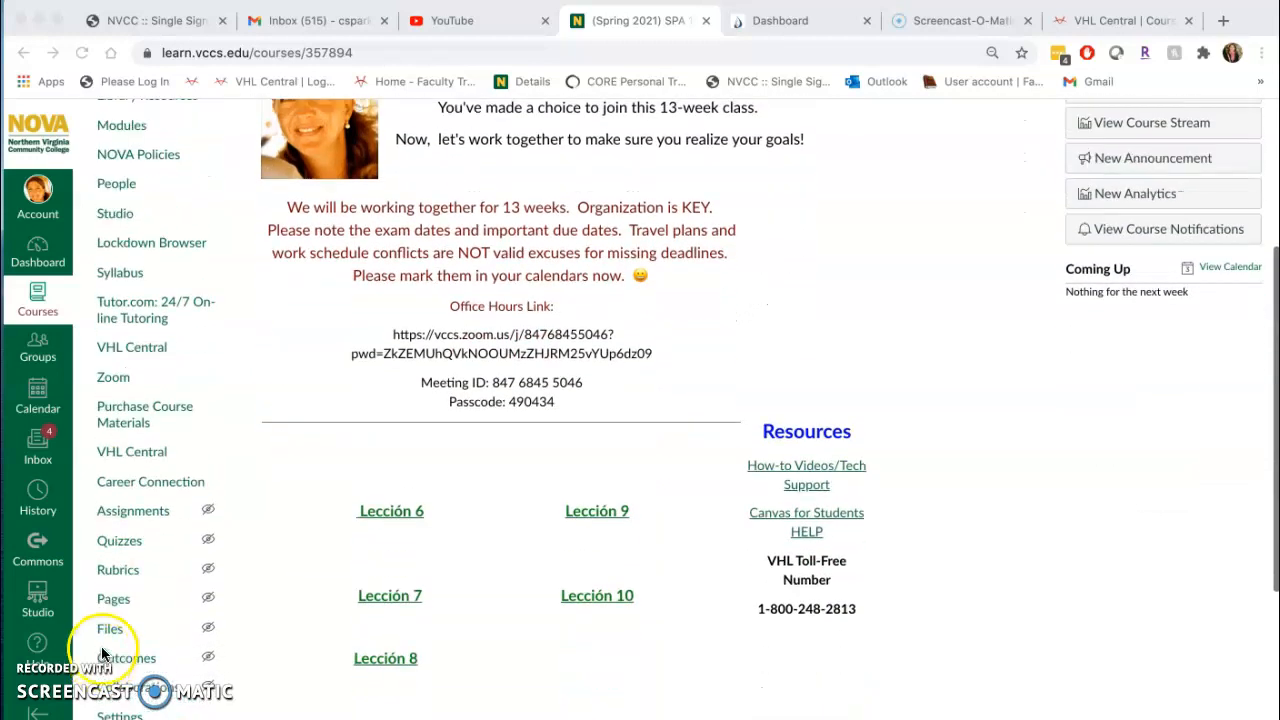
left_click(113, 543)
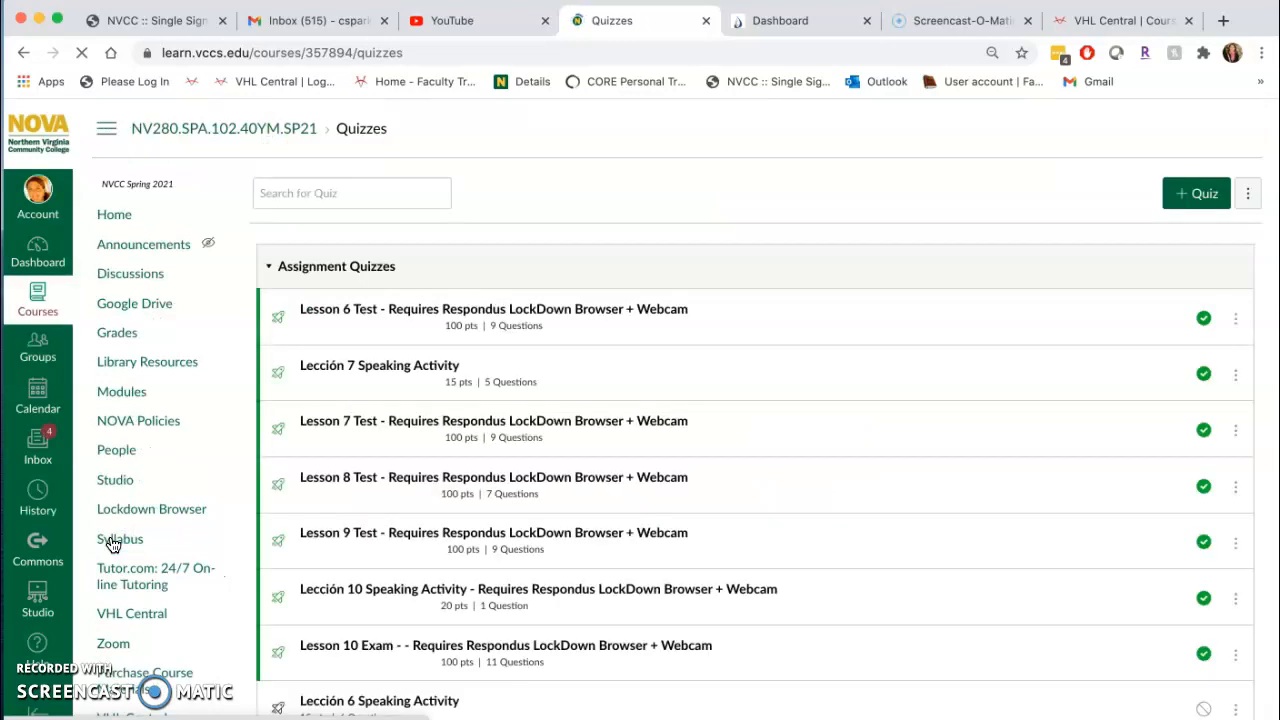
Create a new quiz using the Classic Quizzes engine.
left_click(1205, 197)
left_click(488, 346)
left_click(762, 614)
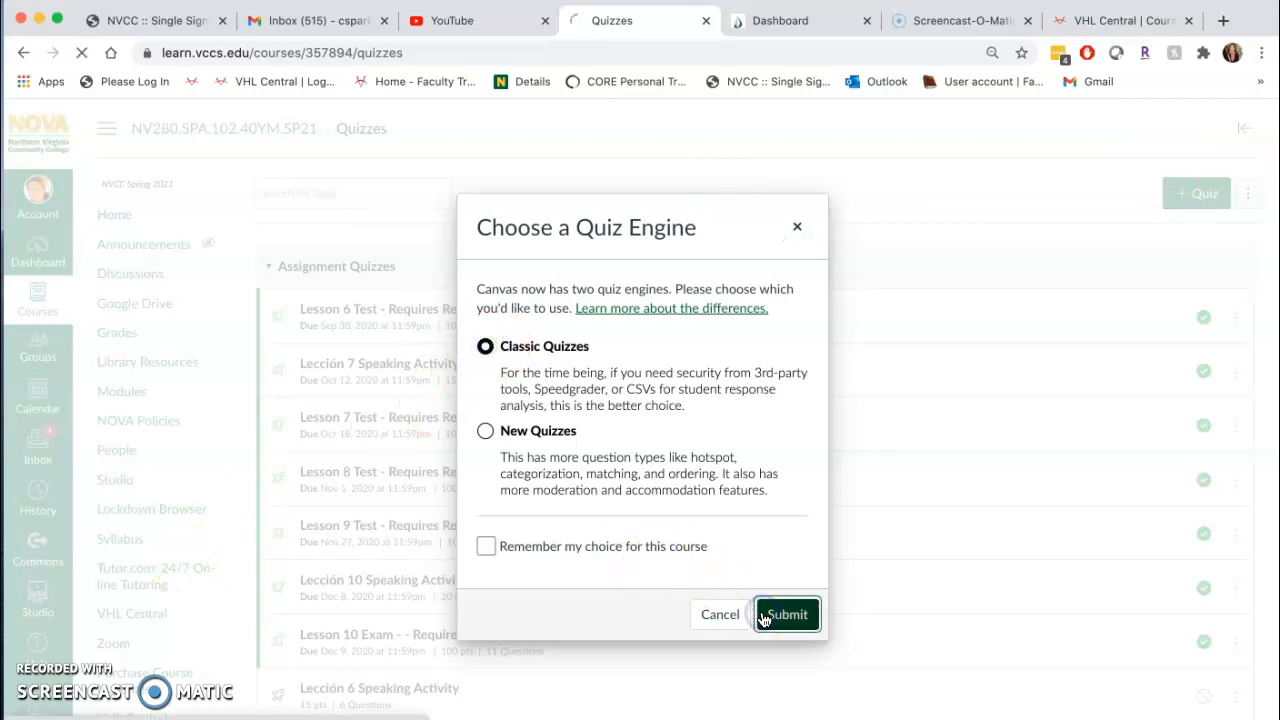
Name the new quiz "Lesson 3 Test".
left_click(388, 309)
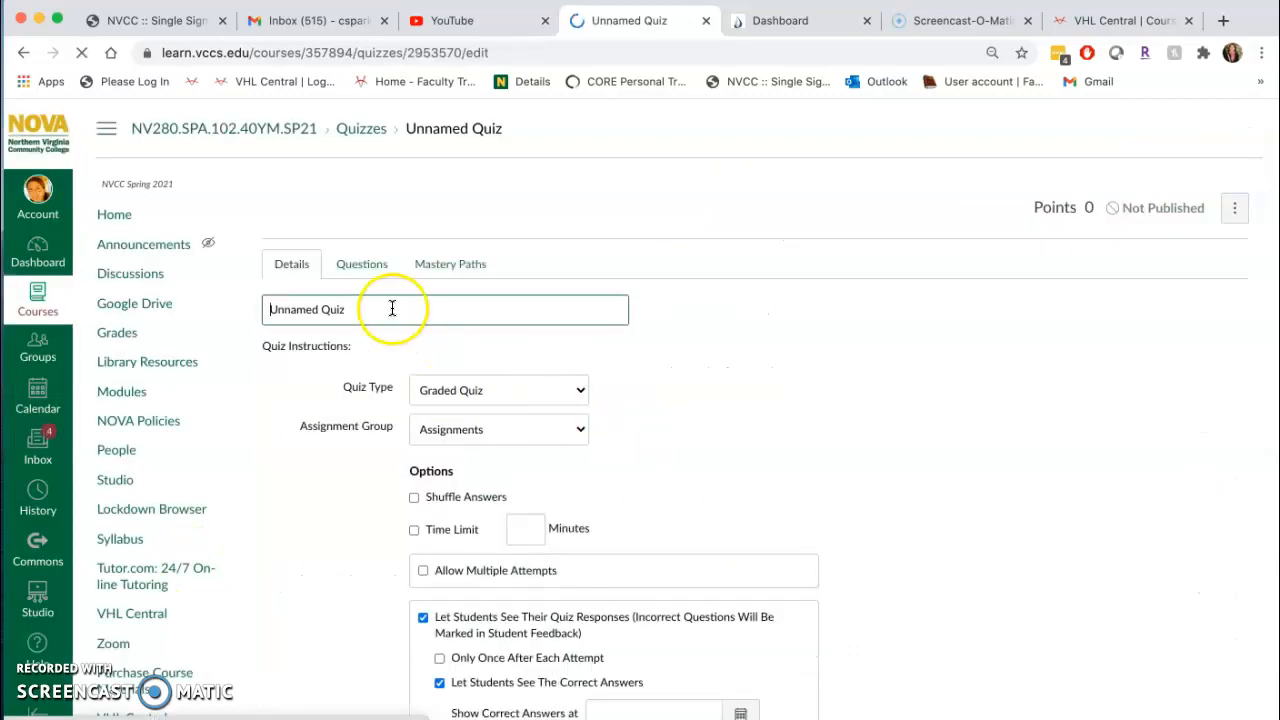
left_click_drag(234, 309, 354, 323)
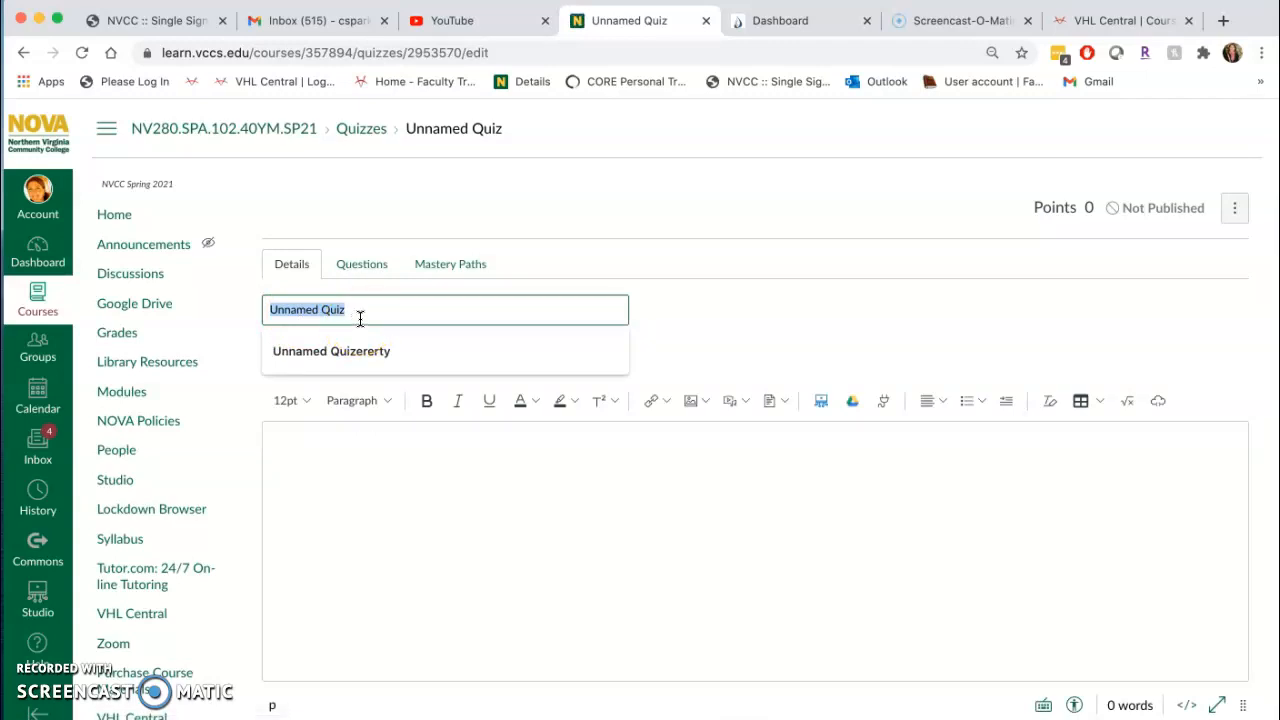
type("Lesson 3 Test - Requires Respondus LockDown Browser + Webcam")
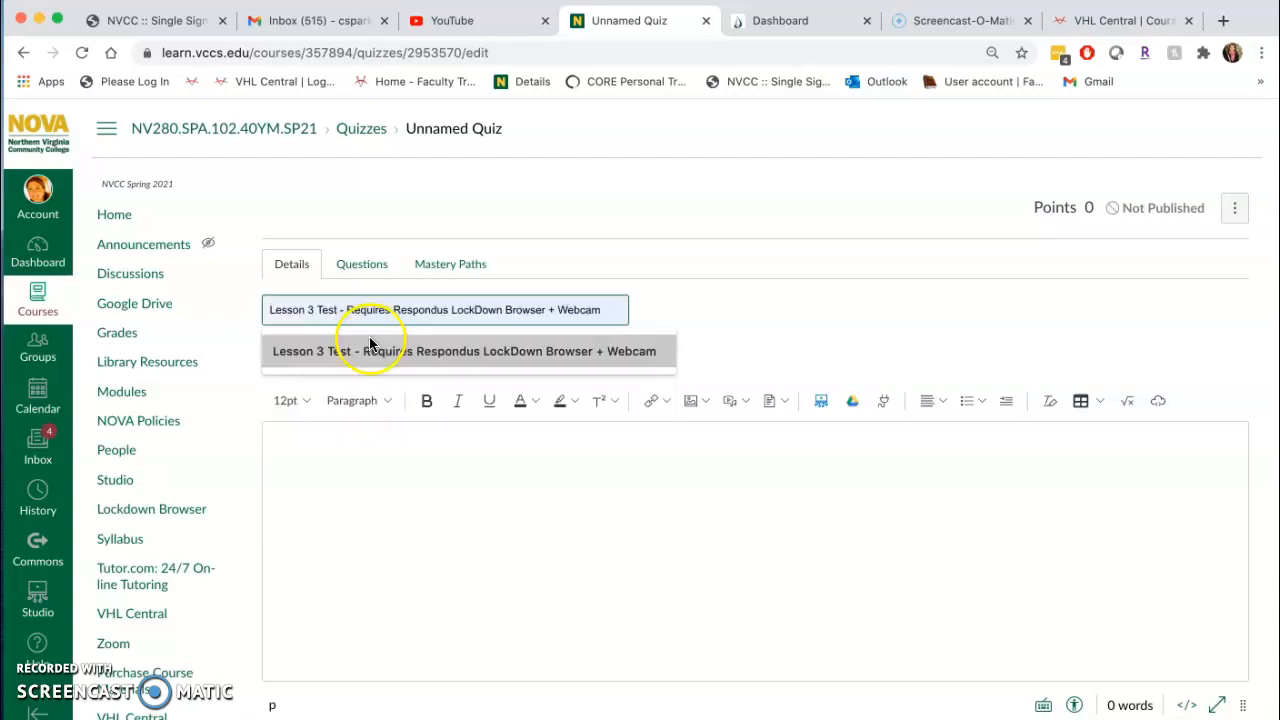
left_click(386, 350)
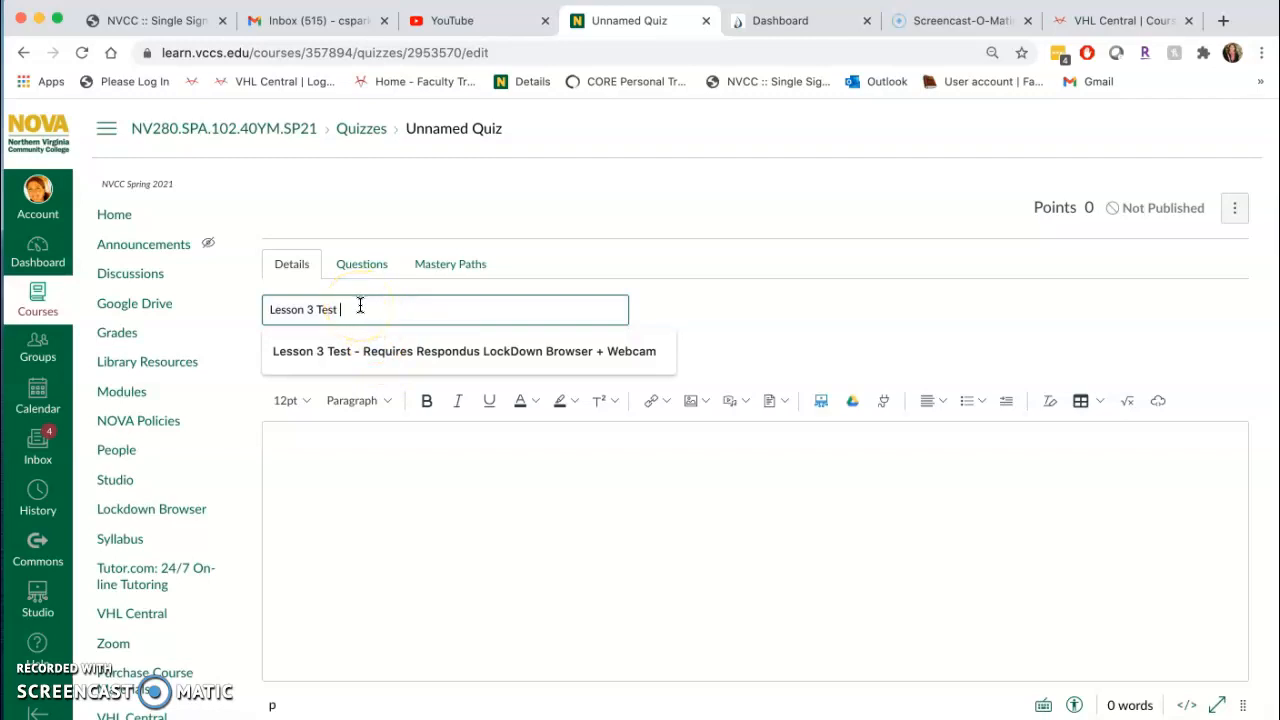
left_click(346, 511)
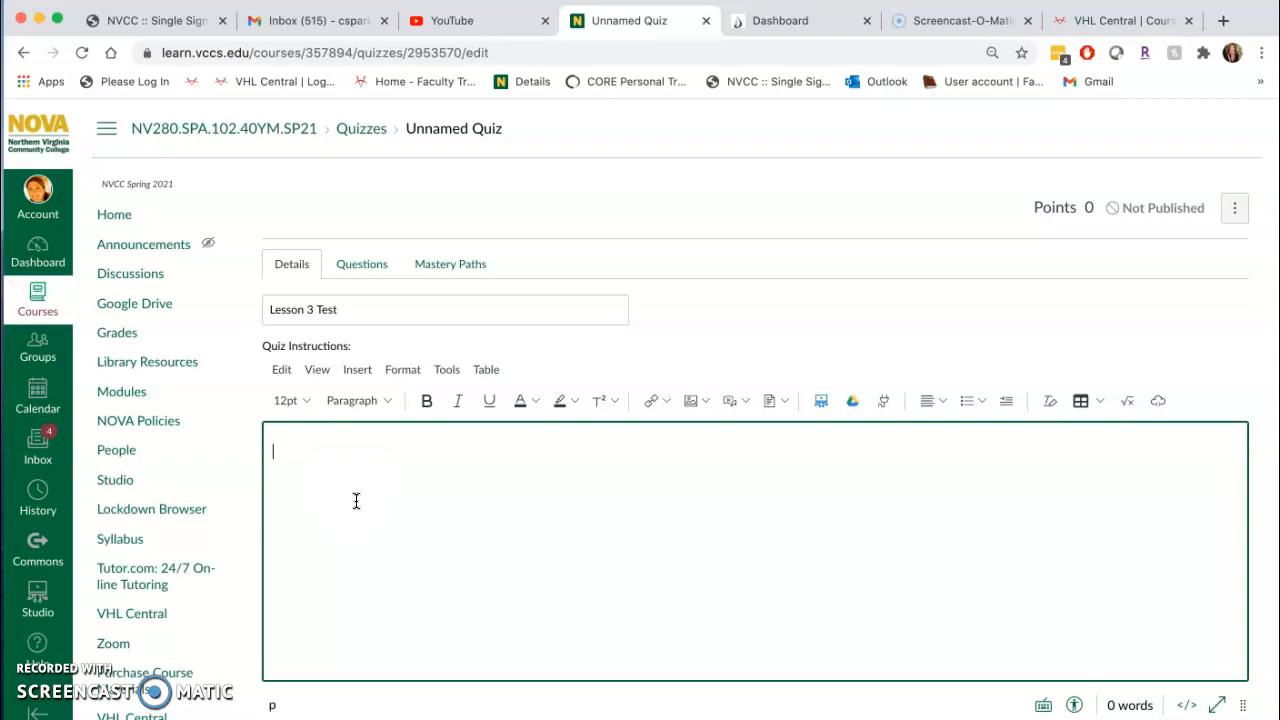
type("Log on to Portales via www.vhlcentral.com and go to the assignments due on Sunday.  It will appear as Lesson 3 Test on your dashboard due on ___________ OR you can go to Content>Assessment and it will appear there.  You can only open it once, and you have 45 minutes to complete it.  There is no other task to do in this box.  In the box below, you can simply type DONE when completed.")
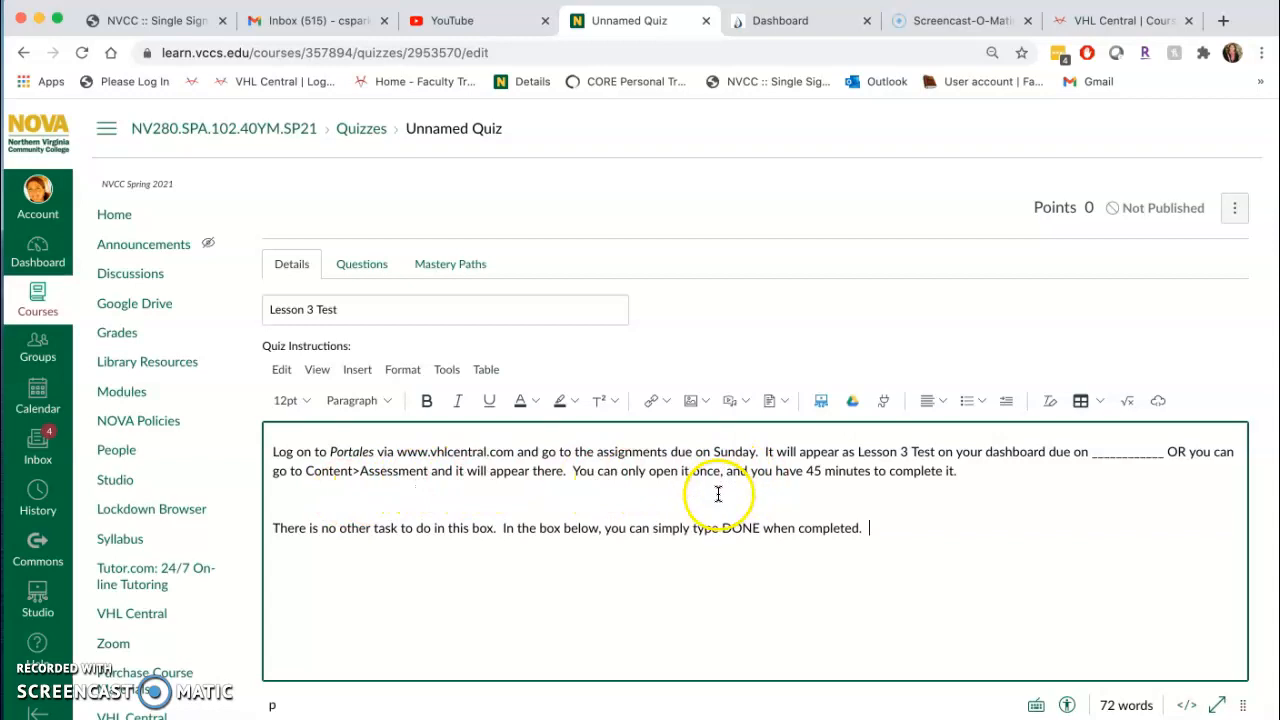
scroll(605, 585, "down", 1)
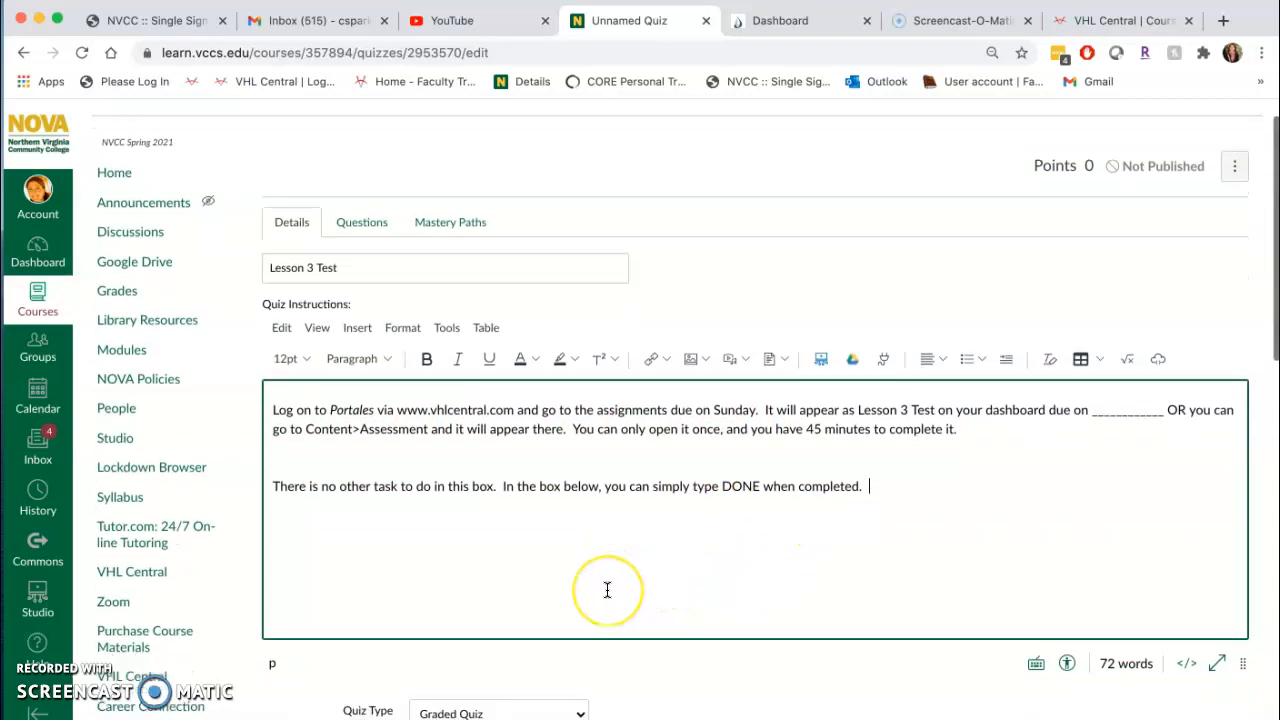
Add a new question to the quiz and make it an Essay Question.
left_click(366, 230)
left_click(590, 372)
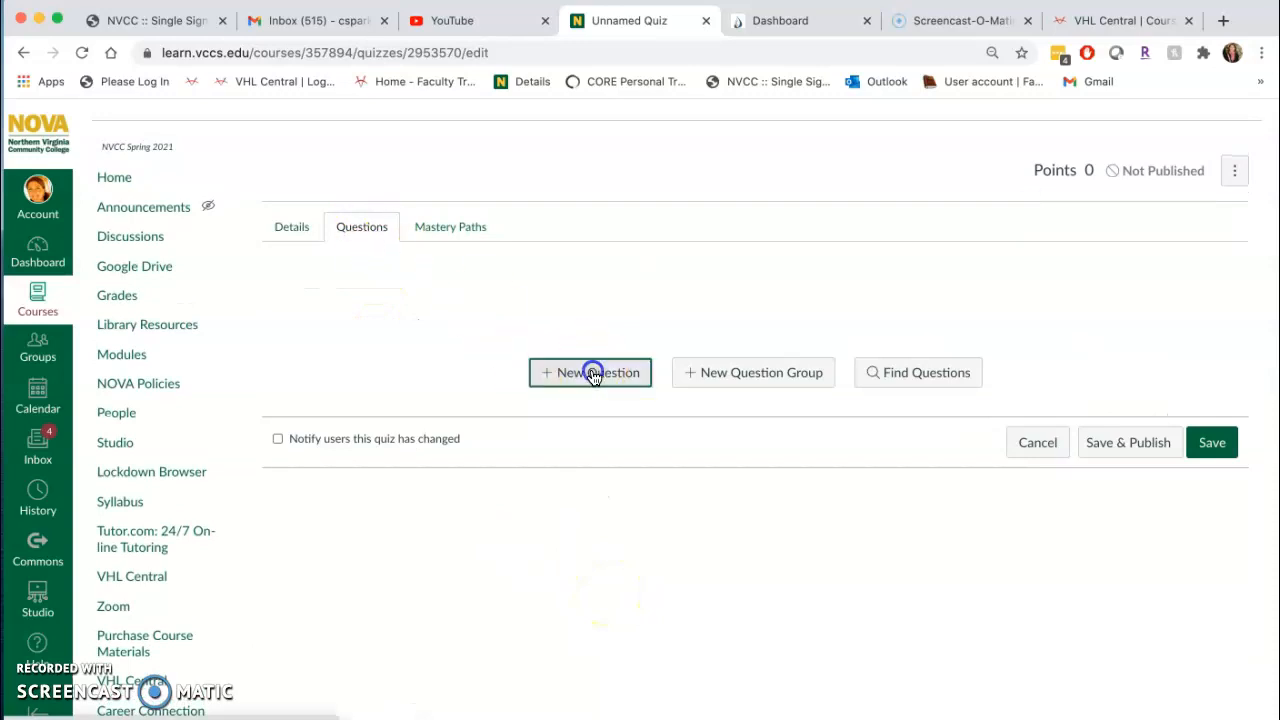
left_click(343, 292)
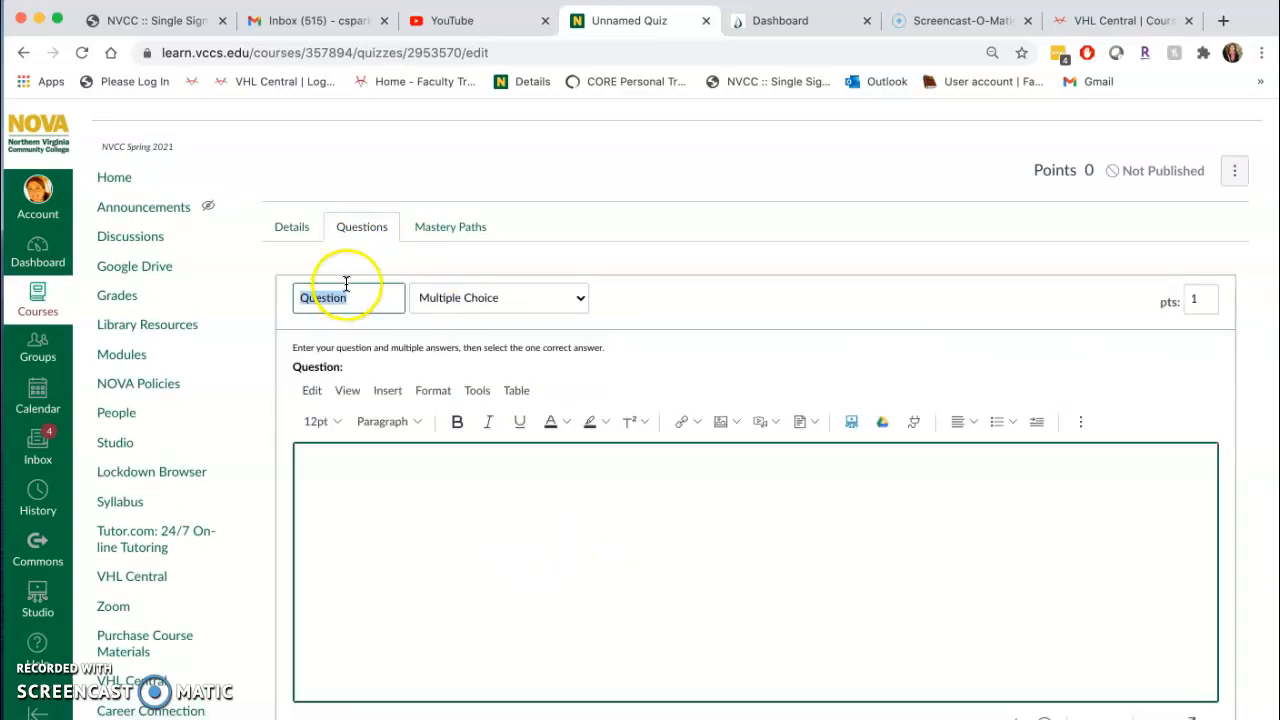
left_click(486, 297)
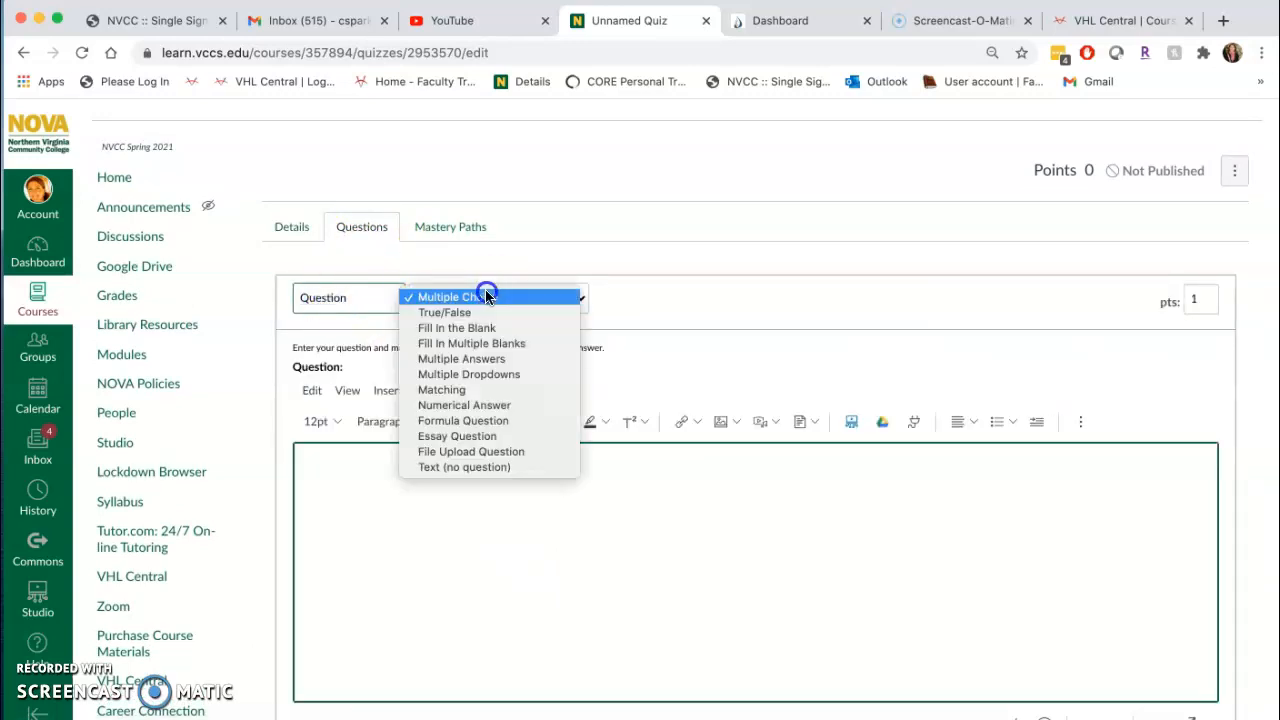
left_click(489, 436)
left_click(371, 538)
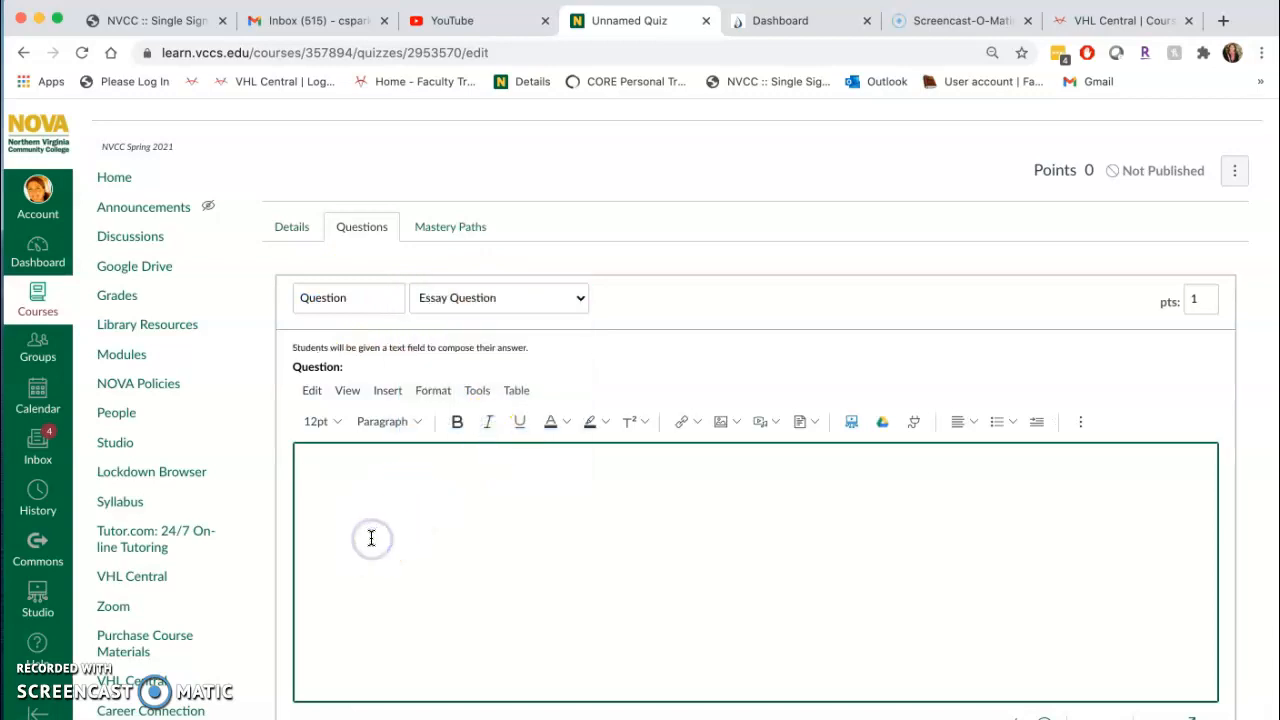
type("Log on to Portales via www.vhlcentral.com and go to the assignments due on Sunday.  It will appear as Lesson 3 Test on your dashboard due on ___________ OR you can go to Content>Assessment and it will appear there.  You can only open it once, and you have 45 minutes to complete it.   There is no other task to do in this box.  In the box below, you can simply type DONE when completed.")
left_click(595, 545)
key("Return")
scroll(595, 545, "down", 1)
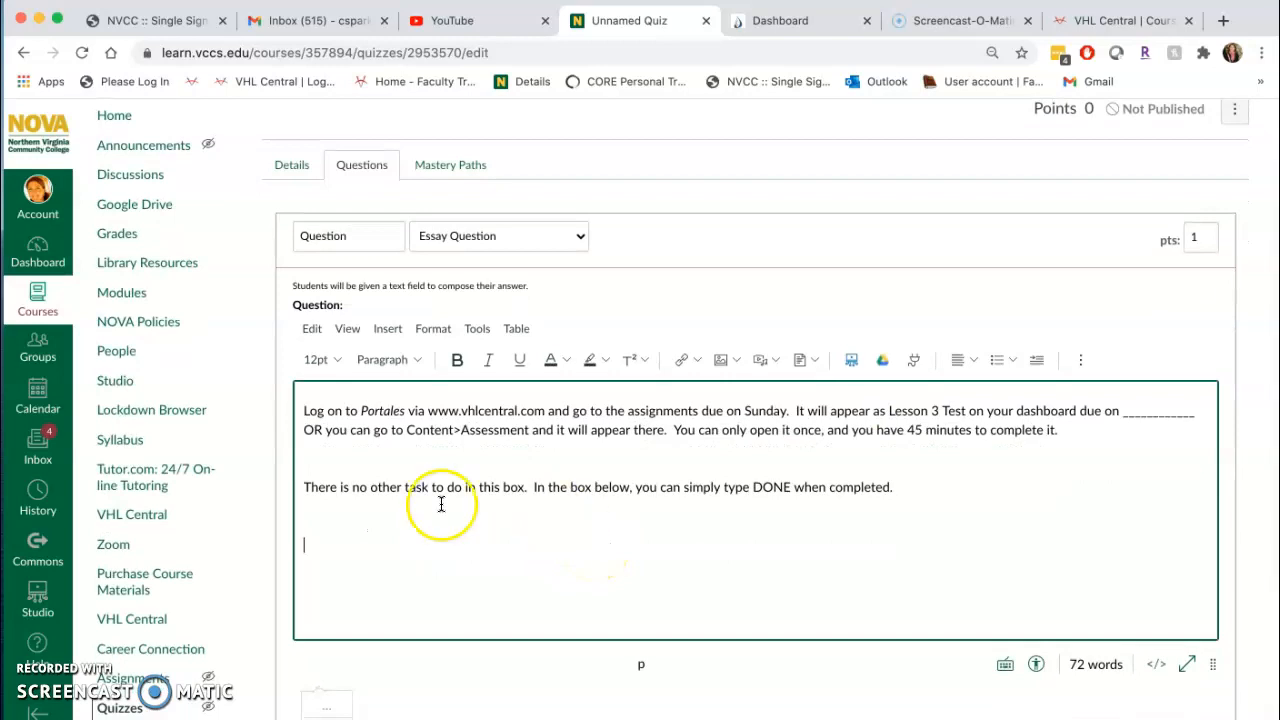
Update the essay question, then save and publish the quiz.
double_click(772, 487)
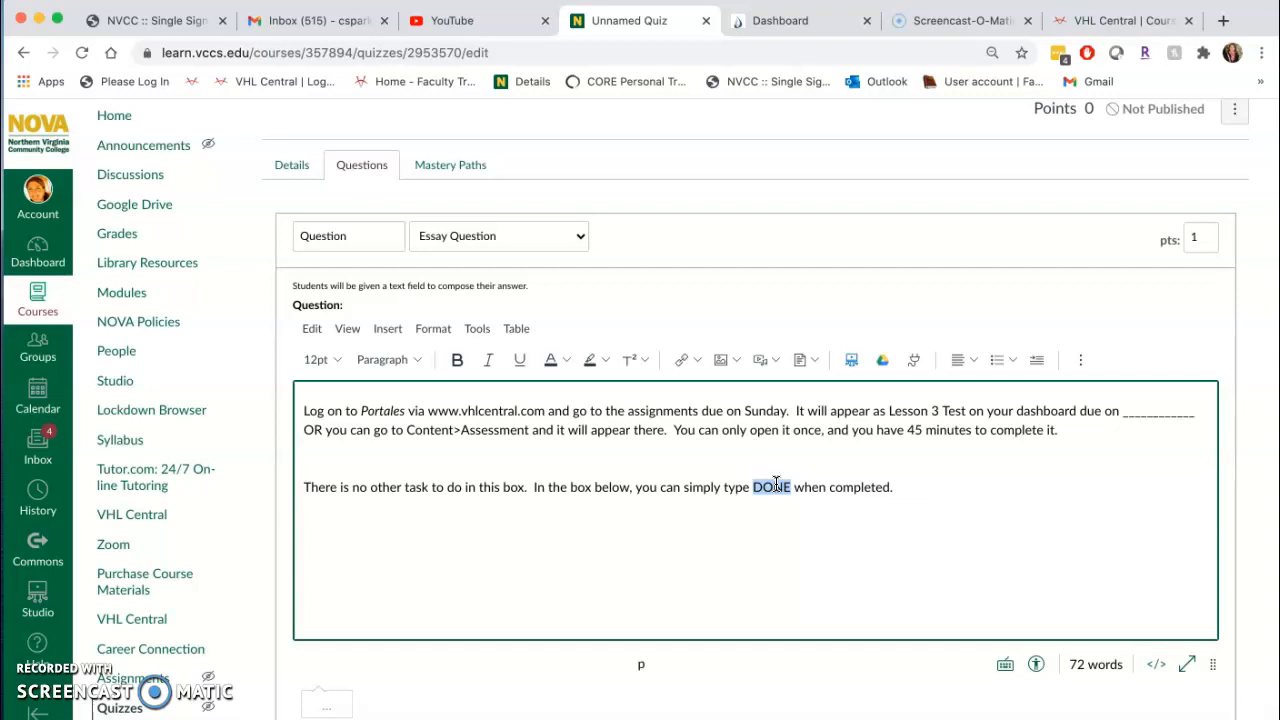
scroll(776, 484, "down", 5)
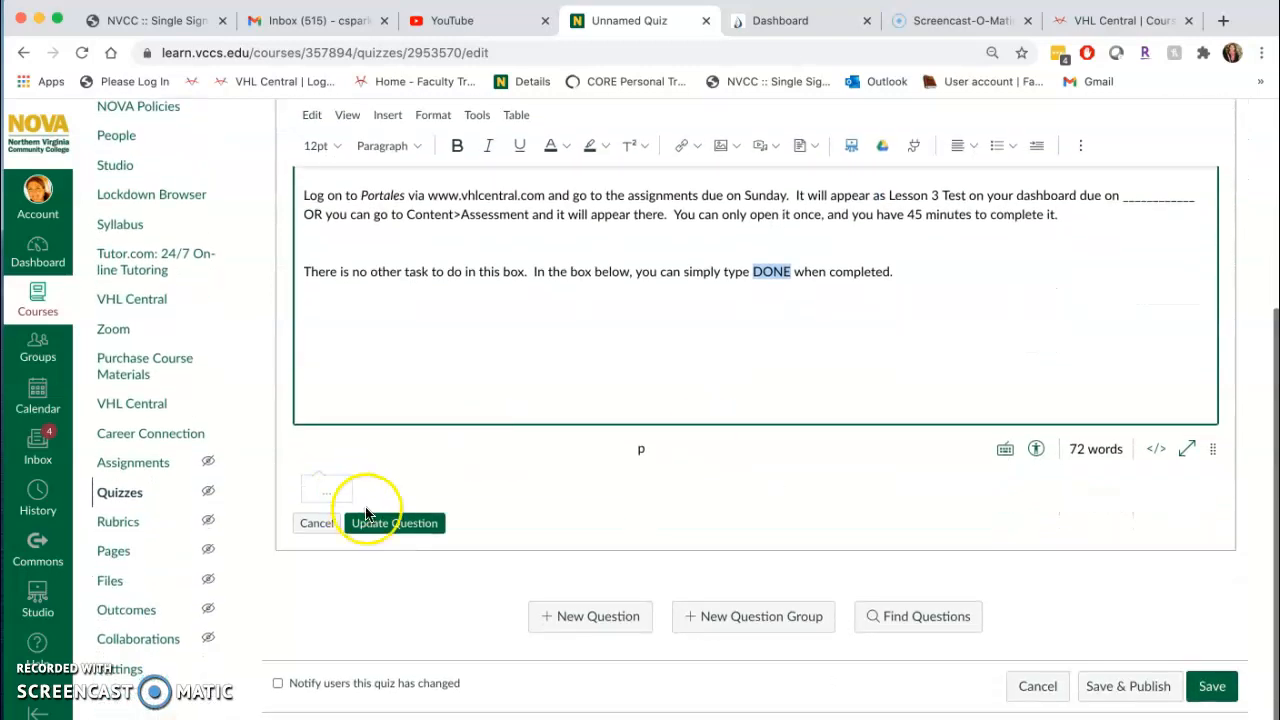
left_click(390, 523)
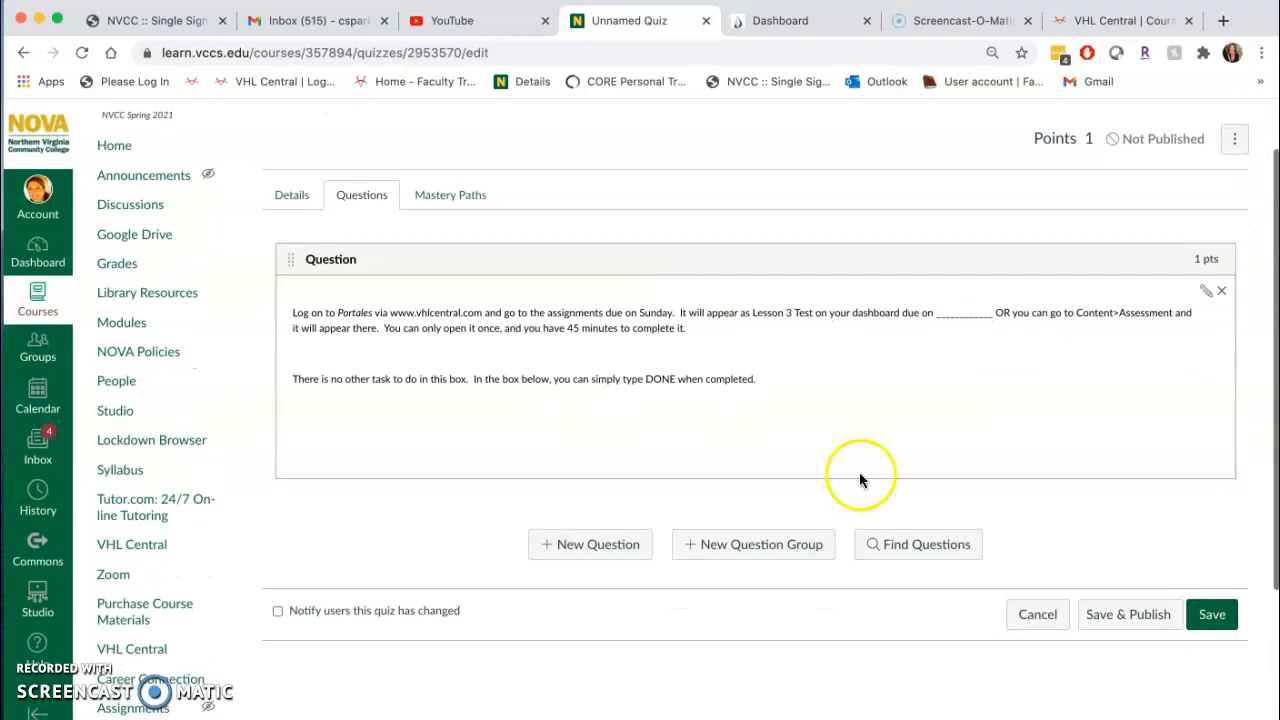
left_click(1132, 615)
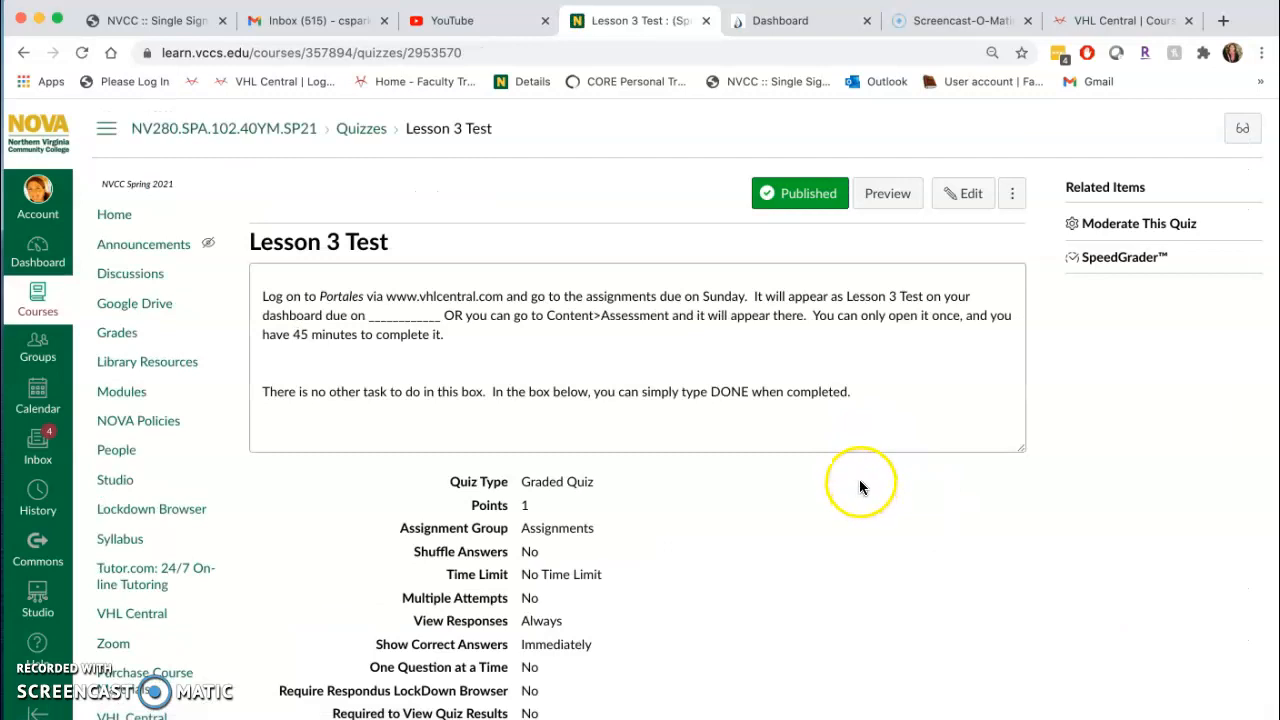
Open the course's Lockdown Browser tool and authorize Respondus LockDown Browser to access the account.
scroll(140, 468, "down", 1)
left_click(155, 467)
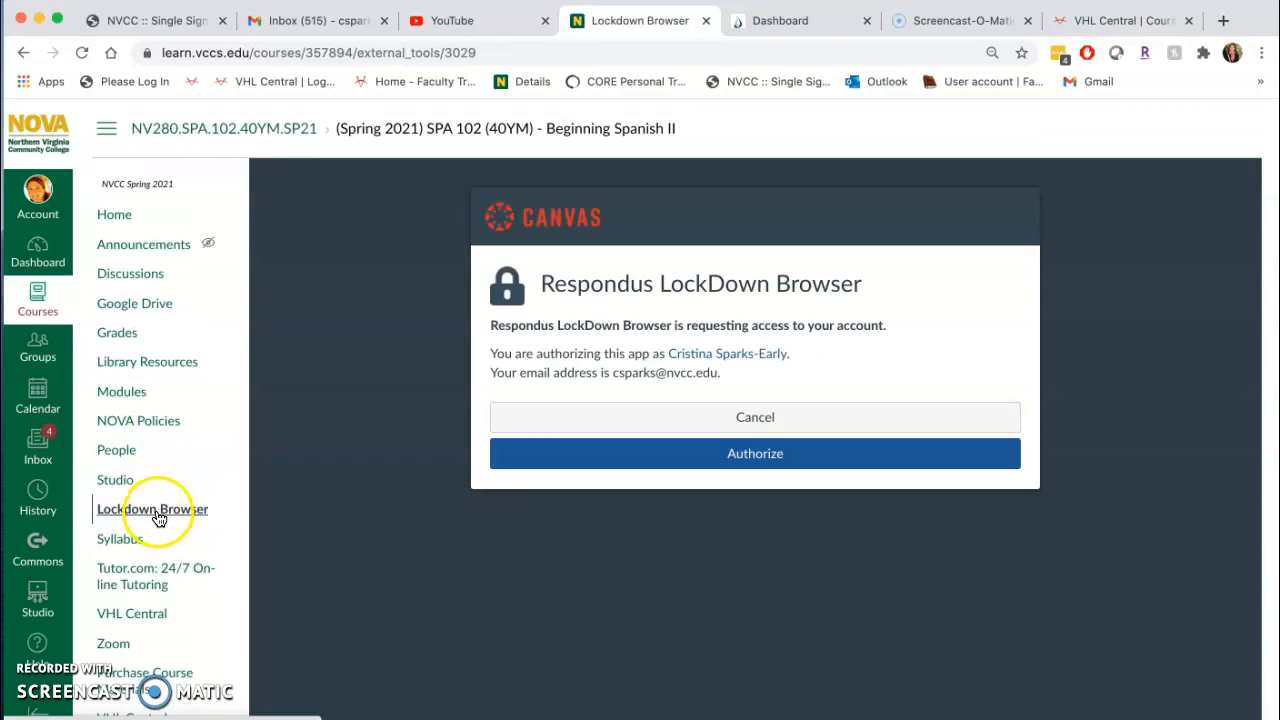
left_click(774, 456)
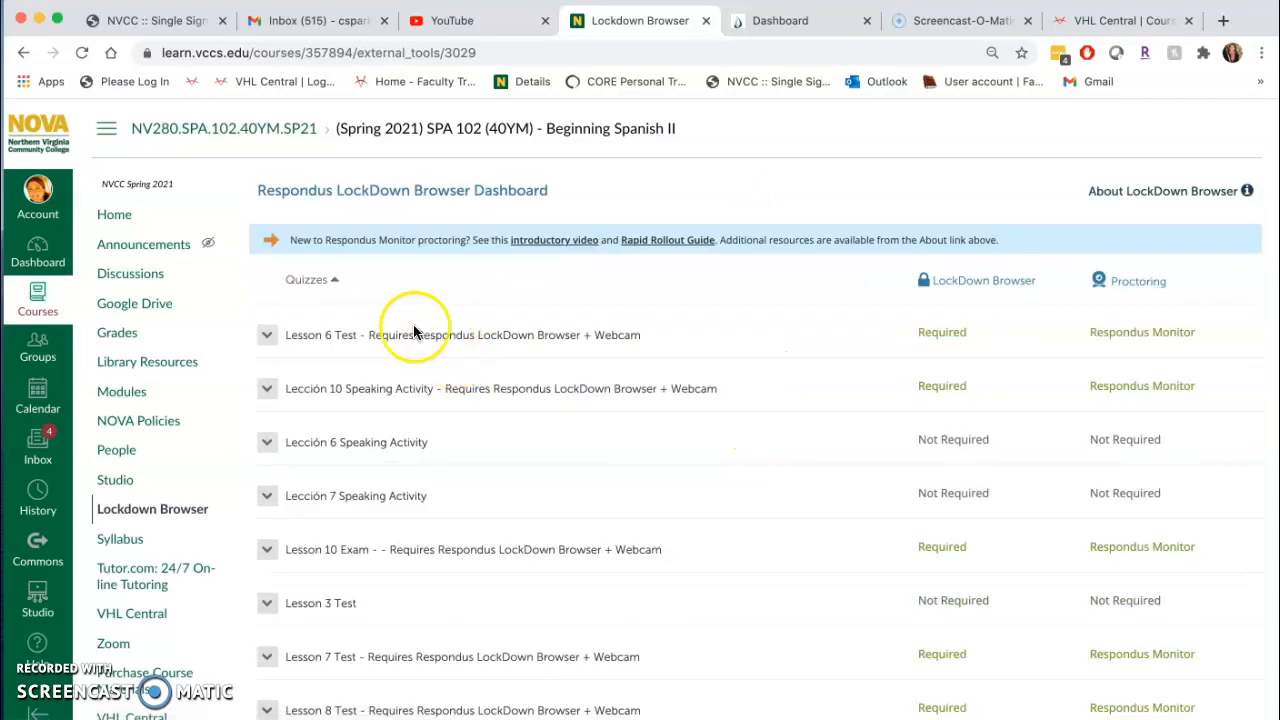
Open the LockDown Browser settings of Lesson 3 Test and require Respondus LockDown Browser for this exam.
scroll(423, 392, "down", 2)
scroll(423, 392, "down", 3)
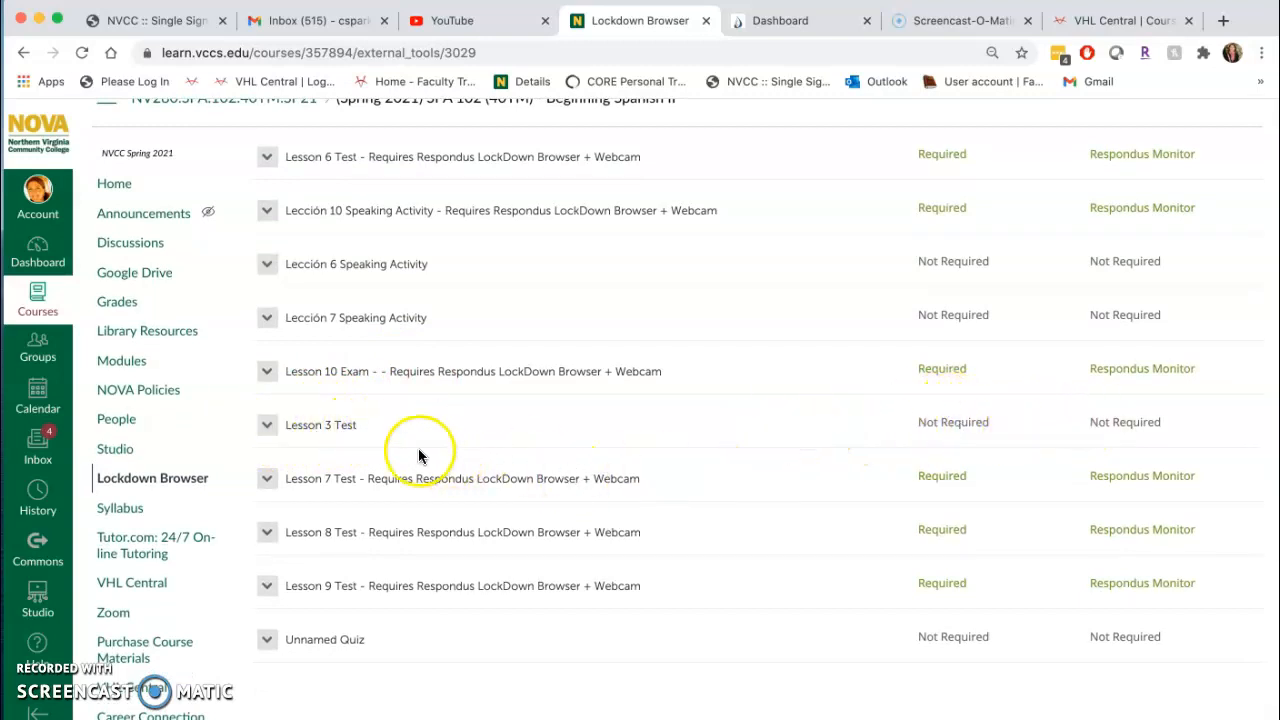
left_click(268, 426)
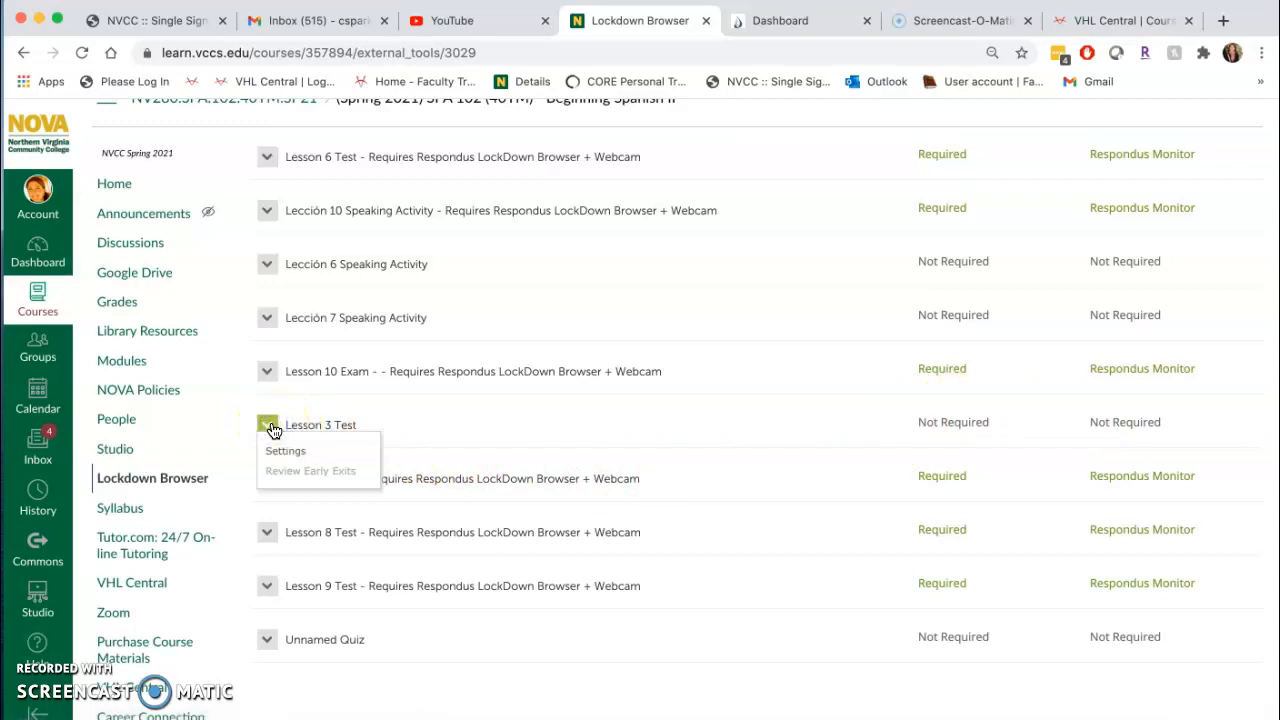
left_click(282, 450)
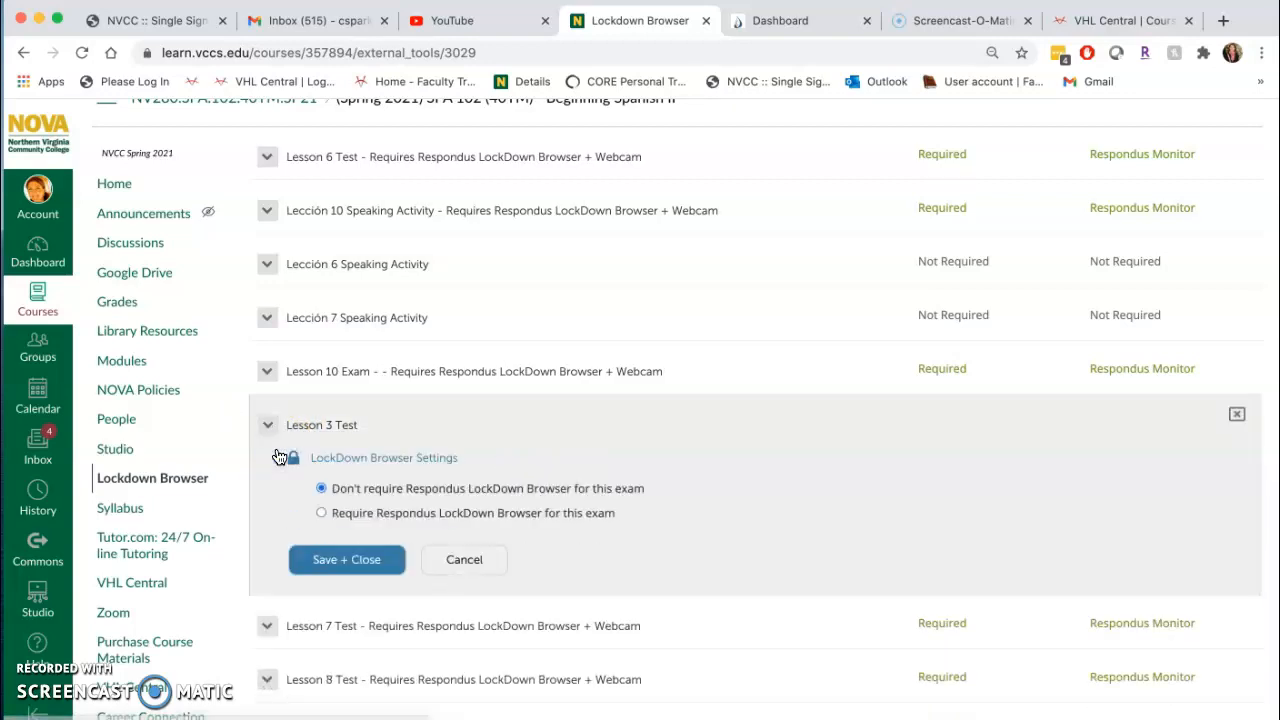
left_click(321, 514)
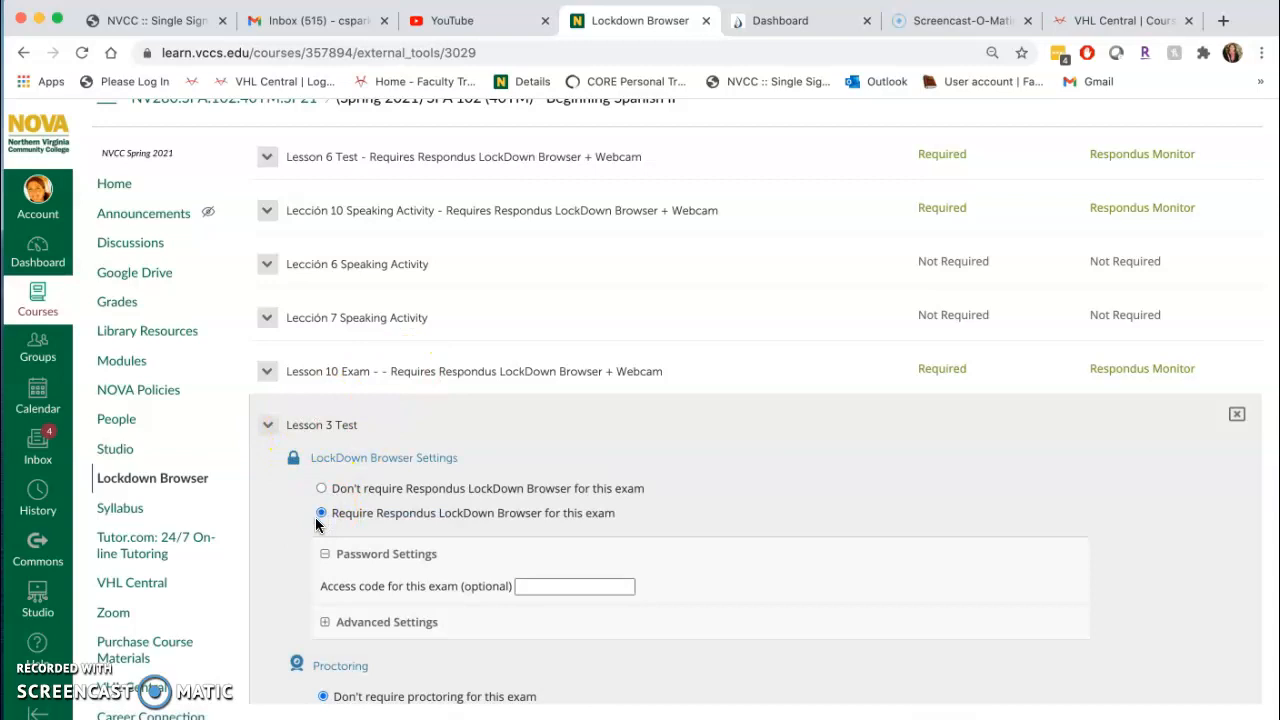
scroll(315, 517, "down", 3)
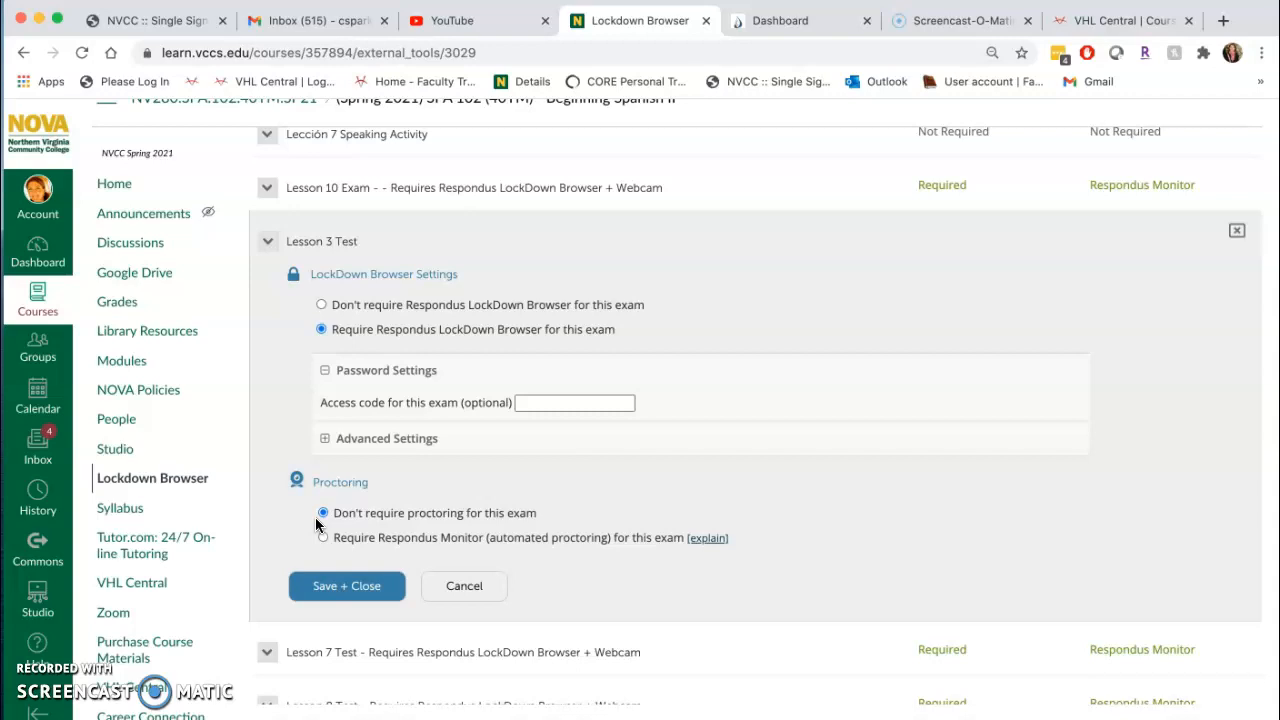
left_click(326, 440)
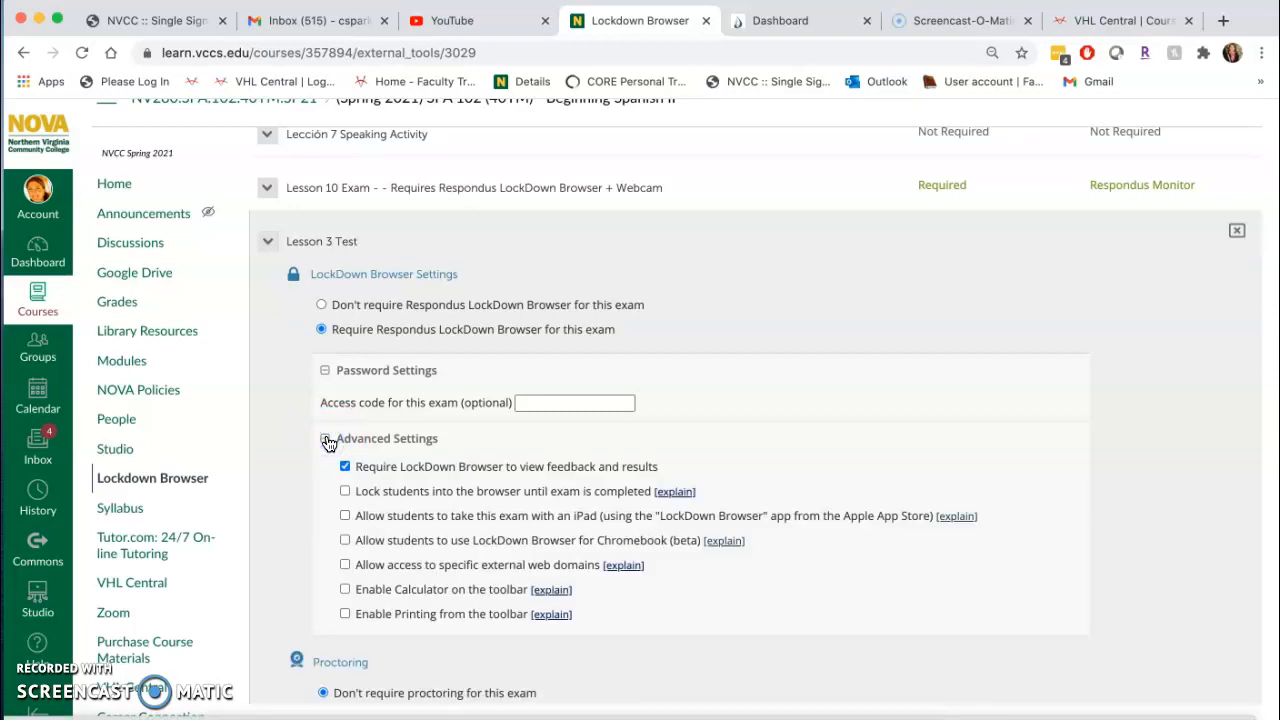
left_click(345, 566)
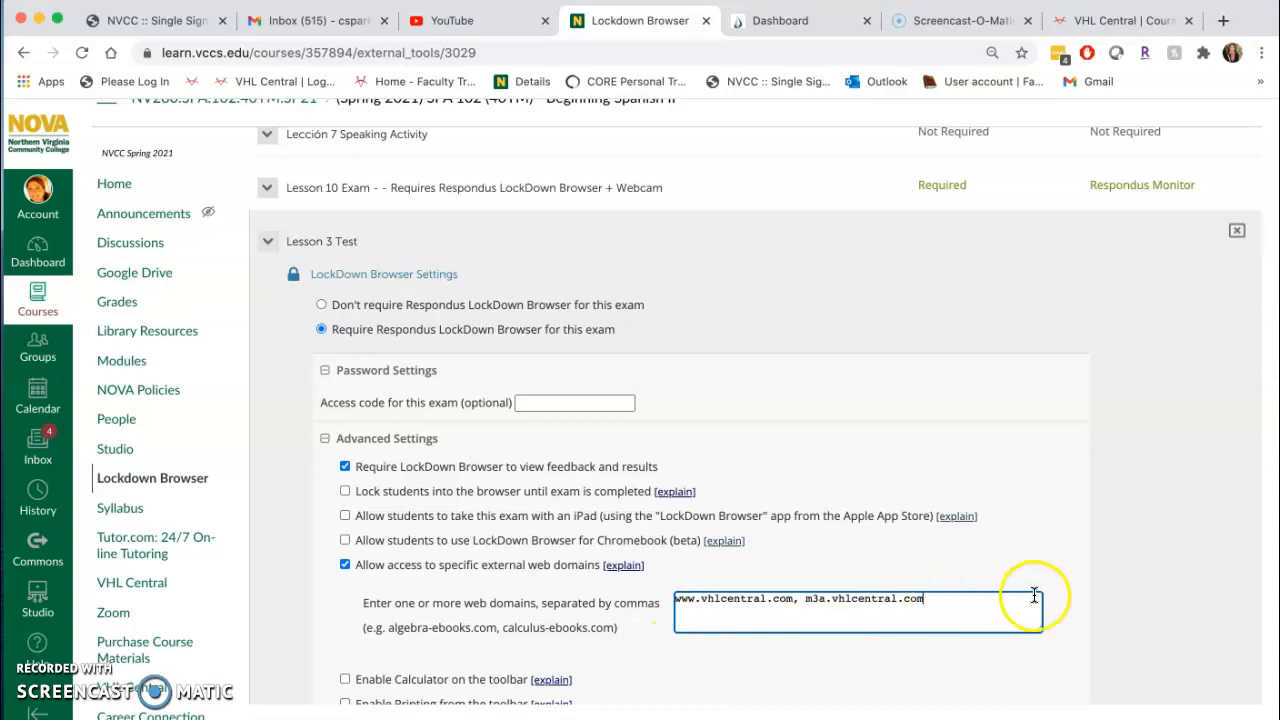
scroll(1004, 603, "down", 1)
scroll(1004, 603, "down", 3)
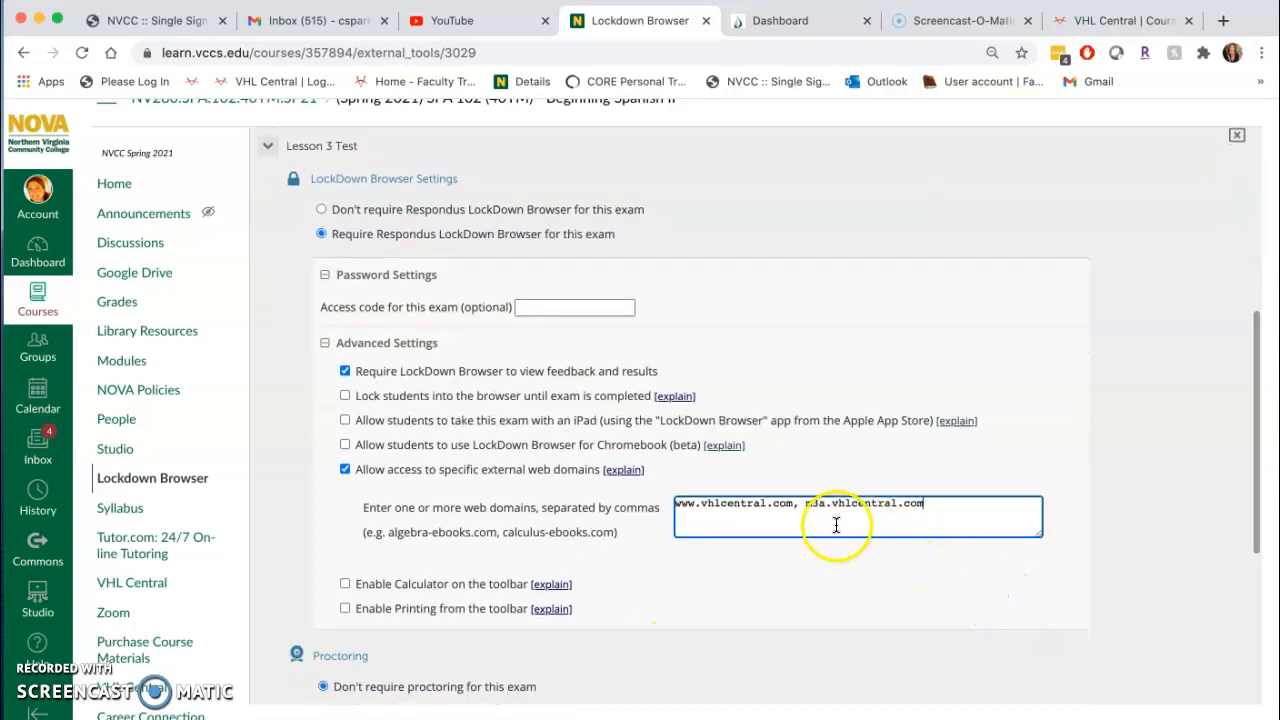
left_click(800, 503)
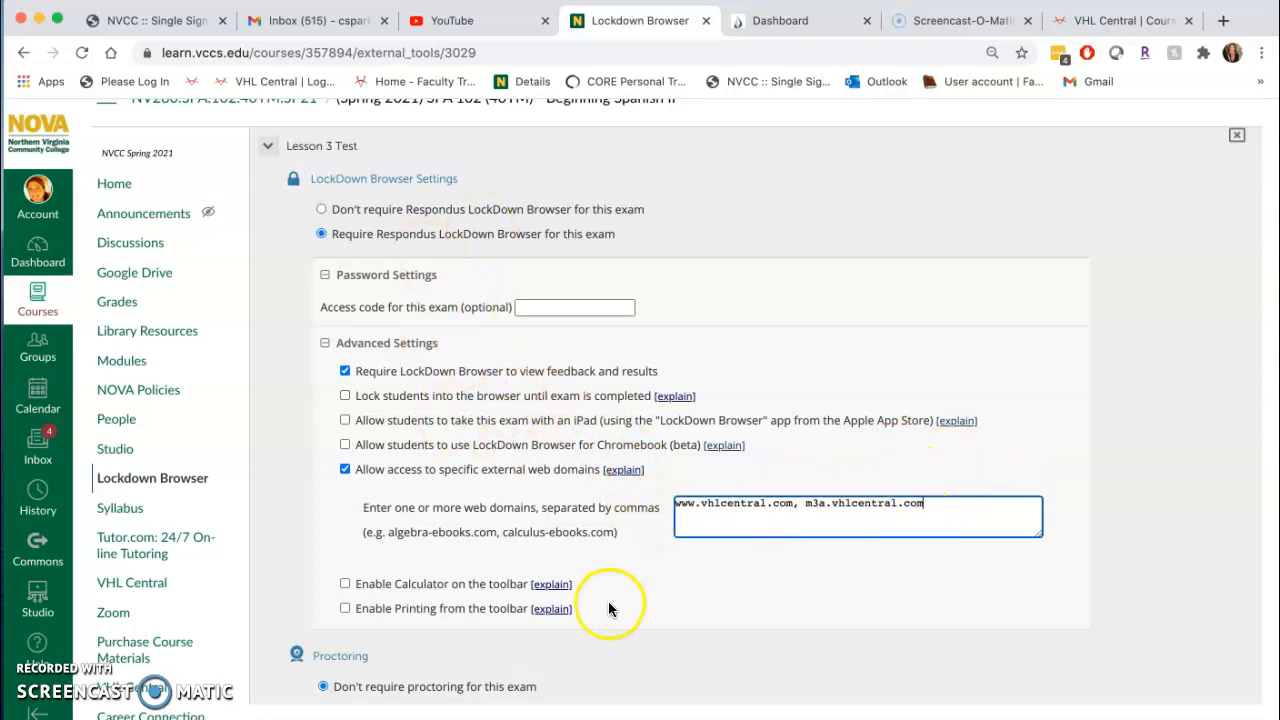
scroll(600, 580, "down", 3)
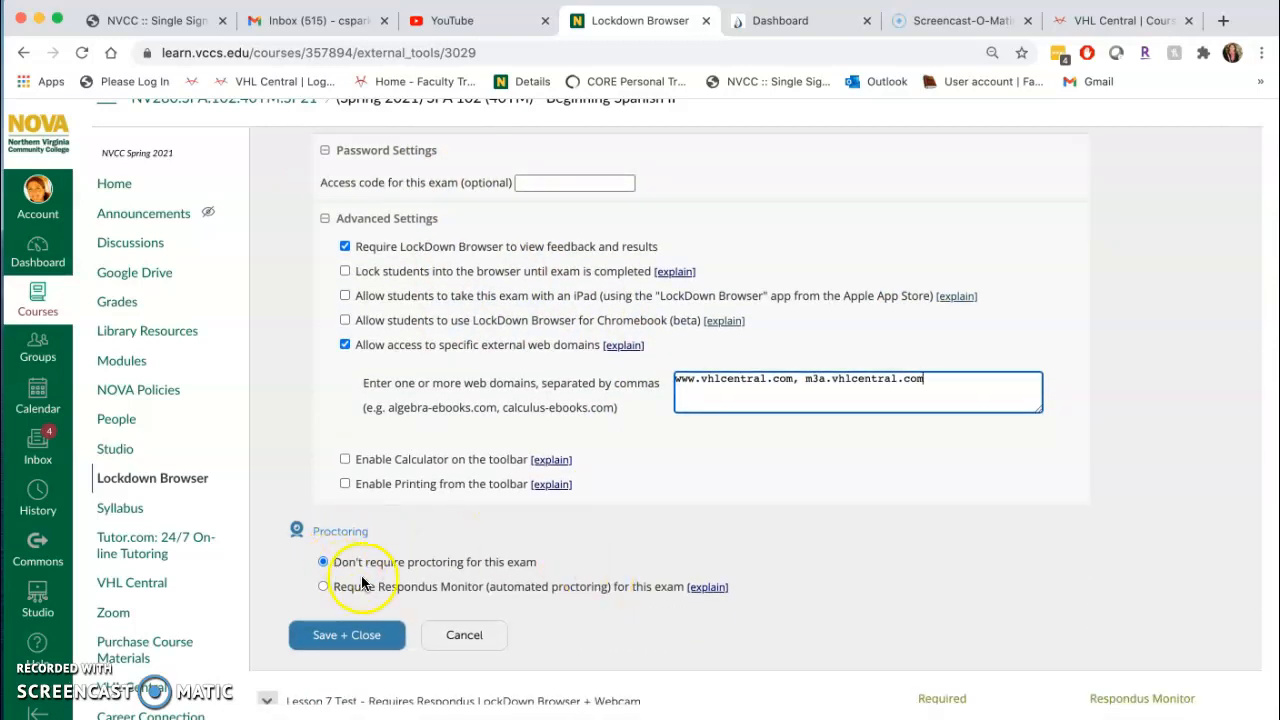
Require Respondus Monitor automated proctoring for Lesson 3 Test, keep the default startup sequence, and save and close its settings.
scroll(322, 586, "down", 2)
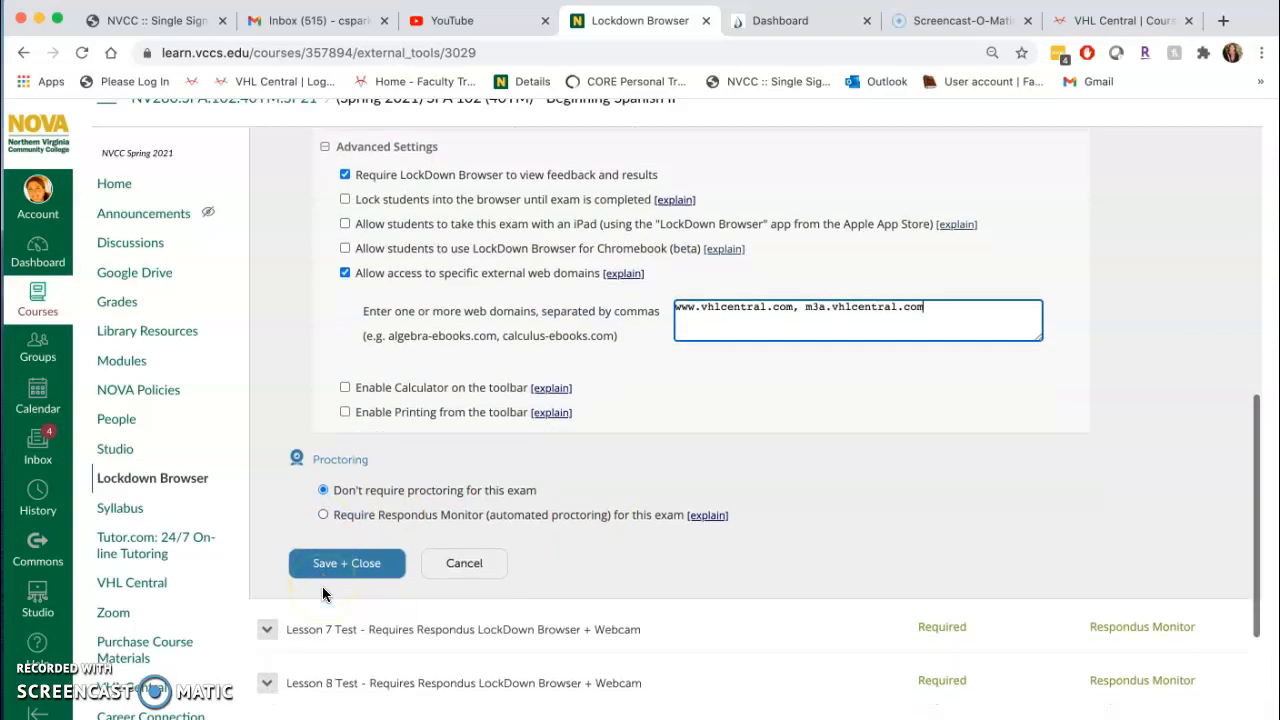
left_click(322, 494)
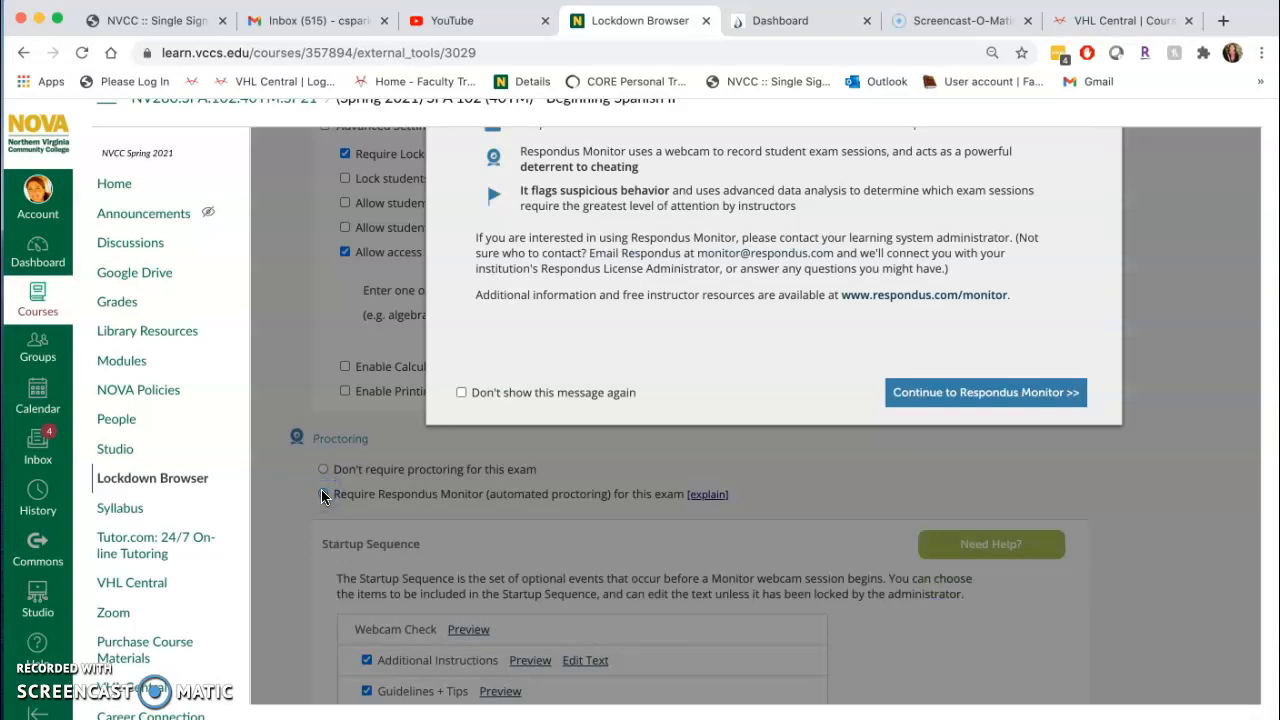
left_click(977, 470)
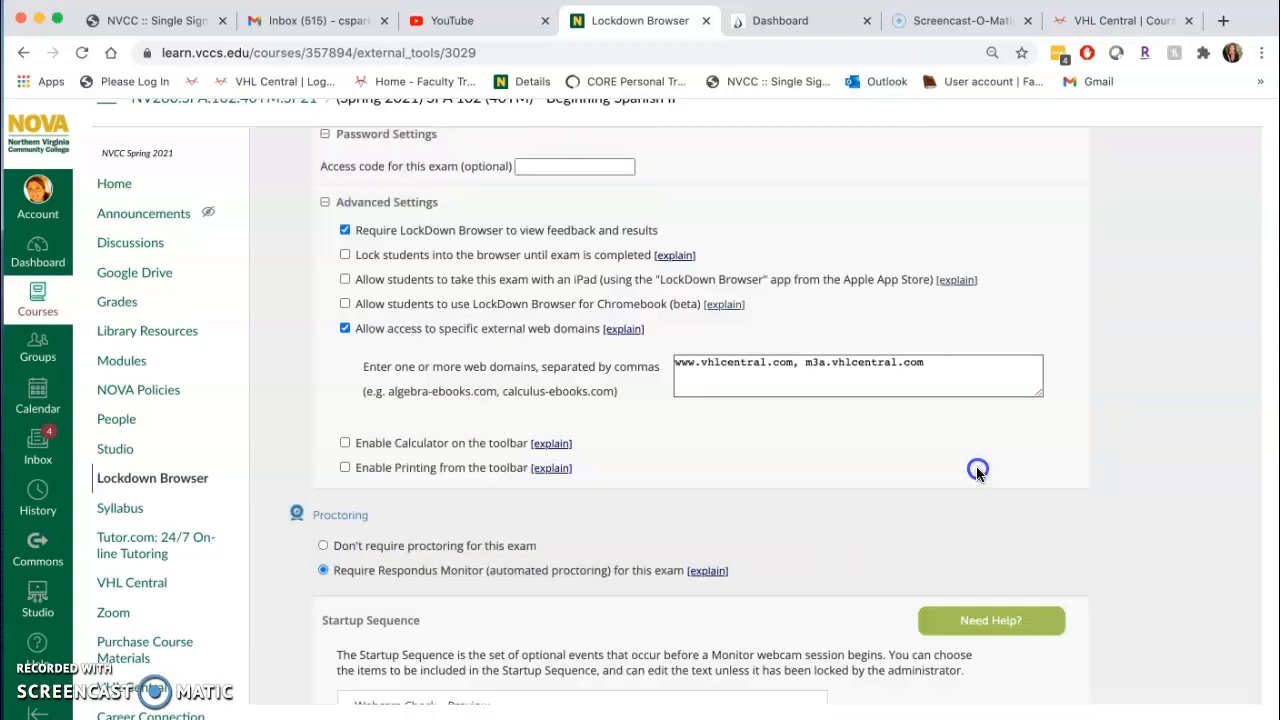
scroll(700, 463, "down", 4)
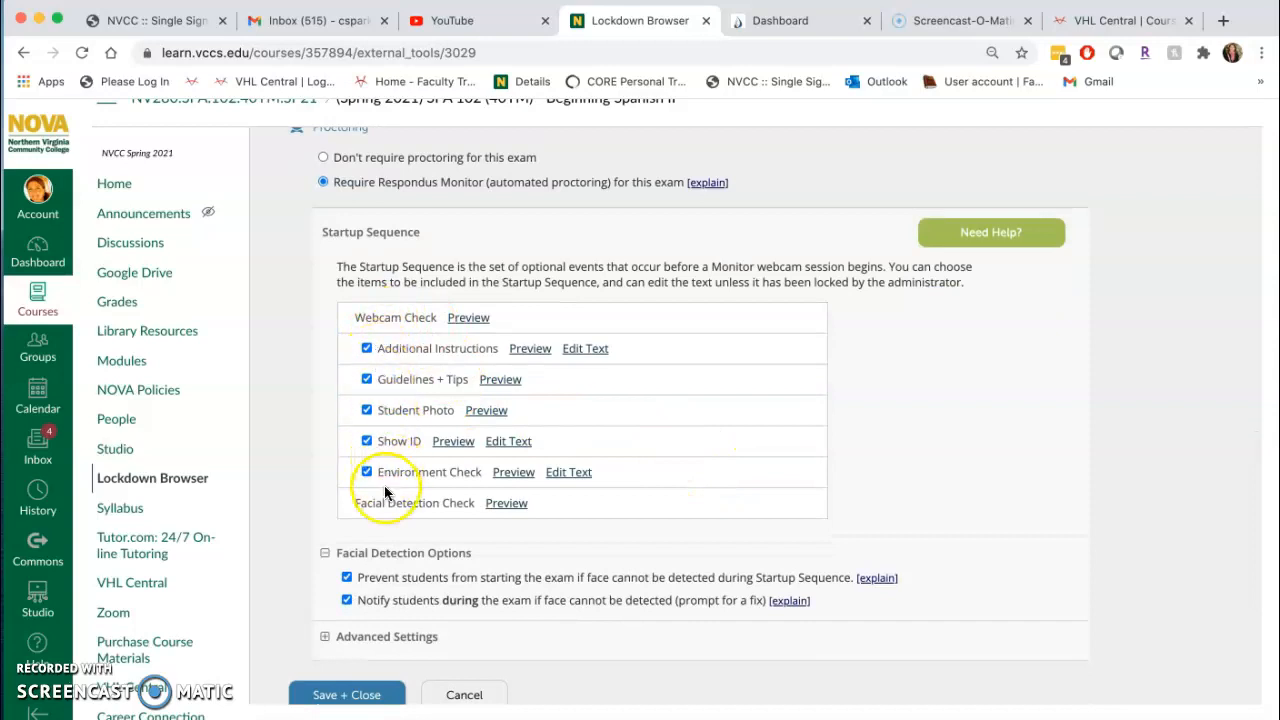
scroll(384, 485, "down", 2)
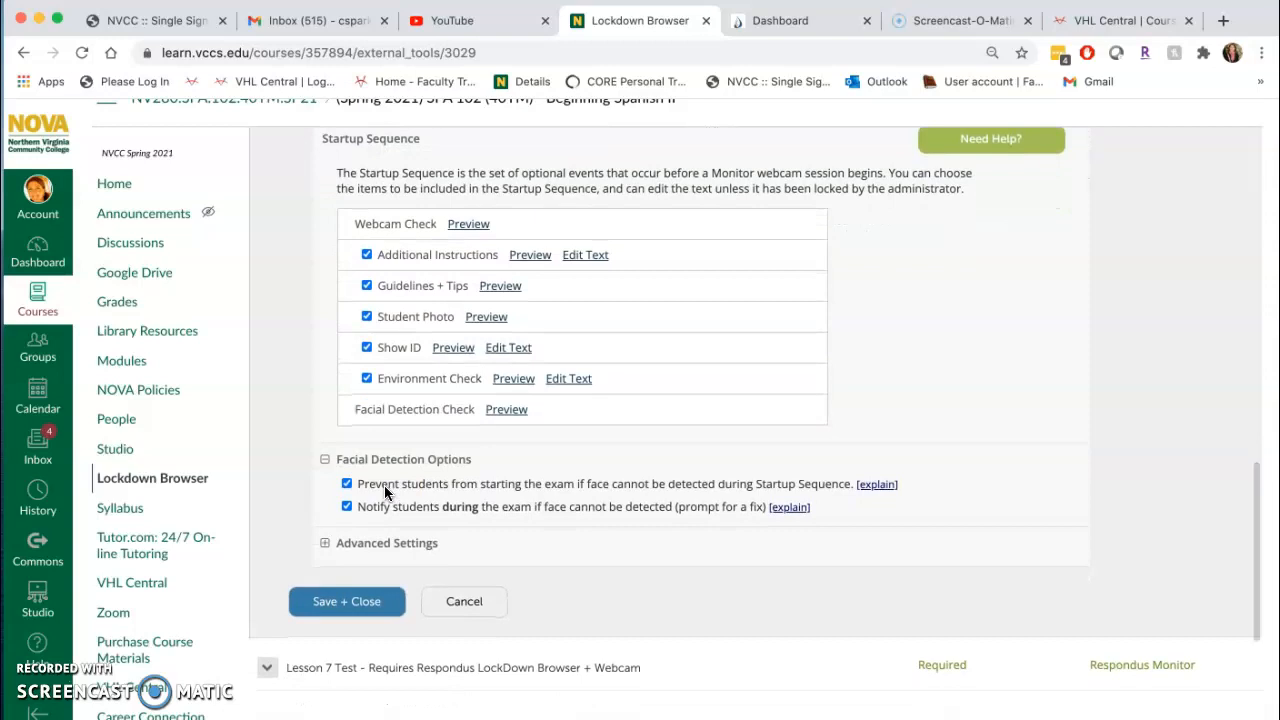
scroll(372, 458, "up", 5)
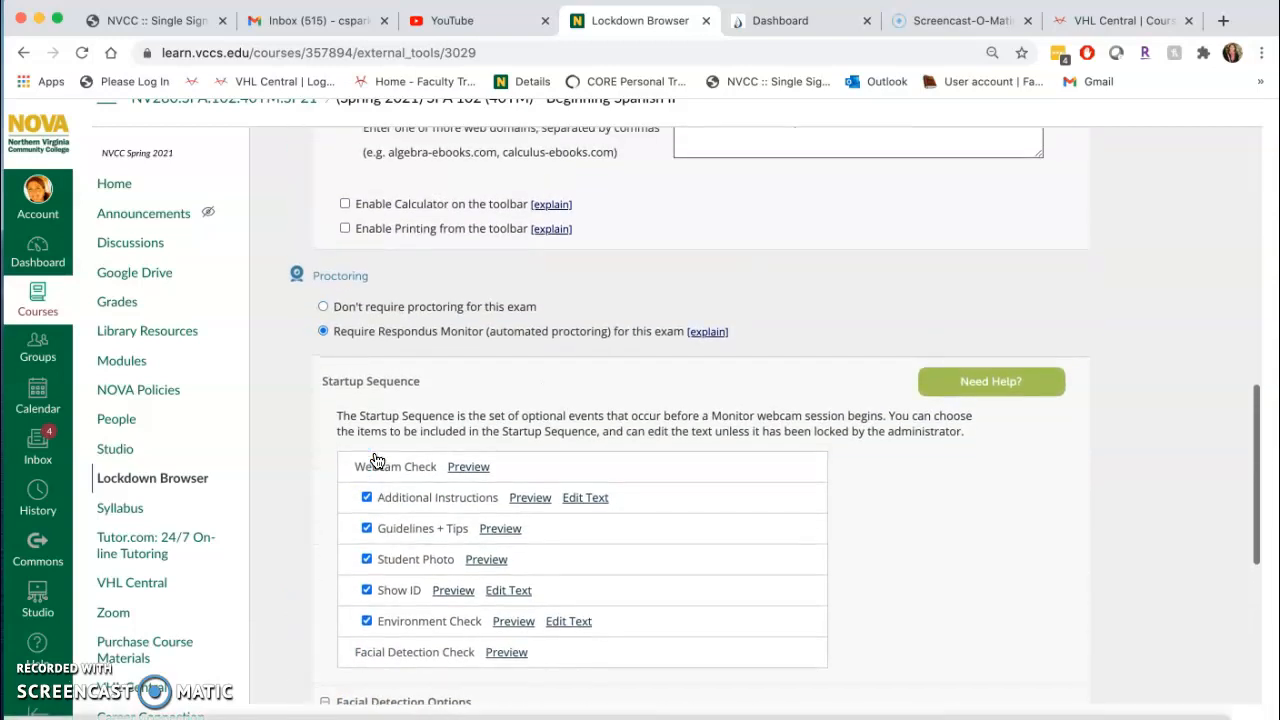
scroll(414, 366, "down", 7)
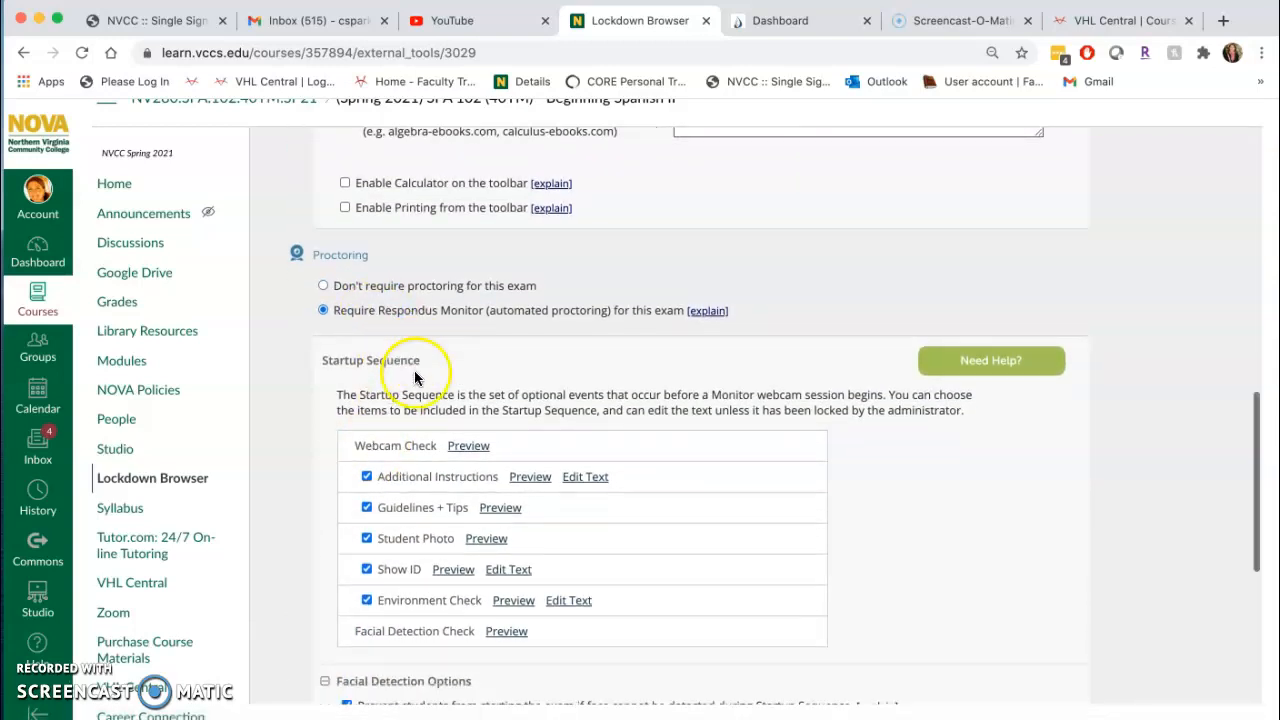
left_click(333, 482)
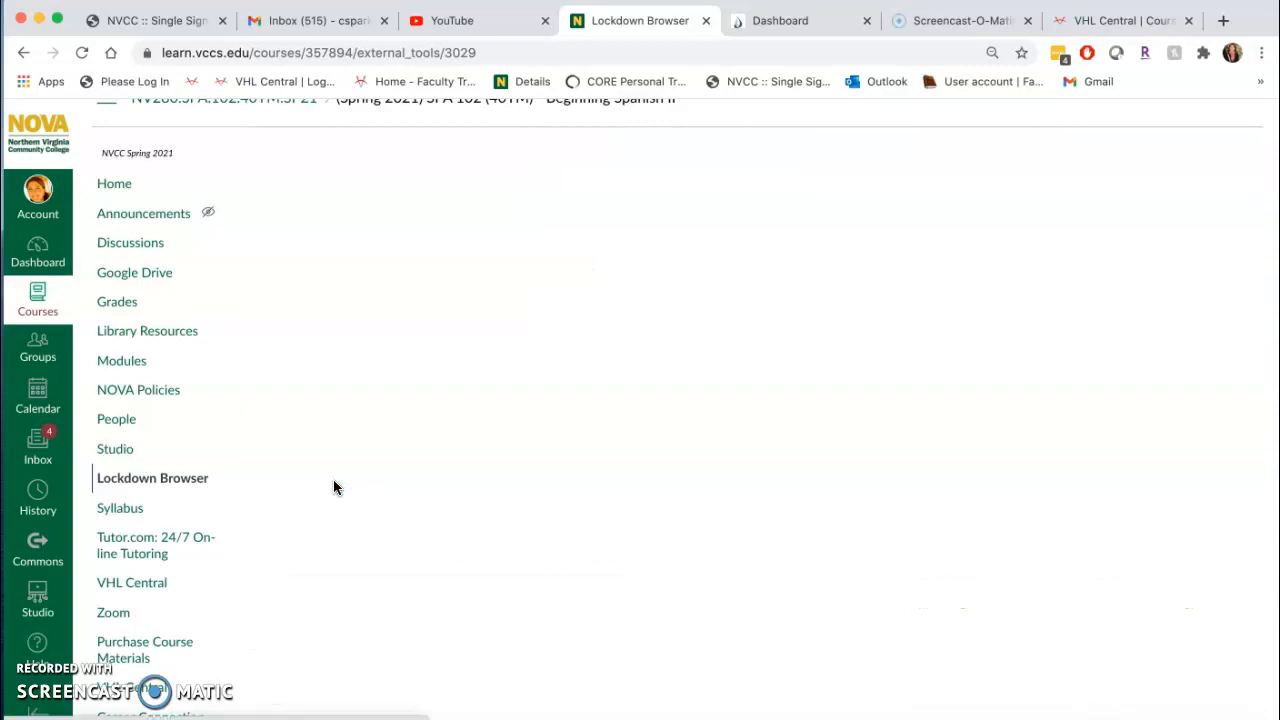
scroll(514, 380, "up", 10)
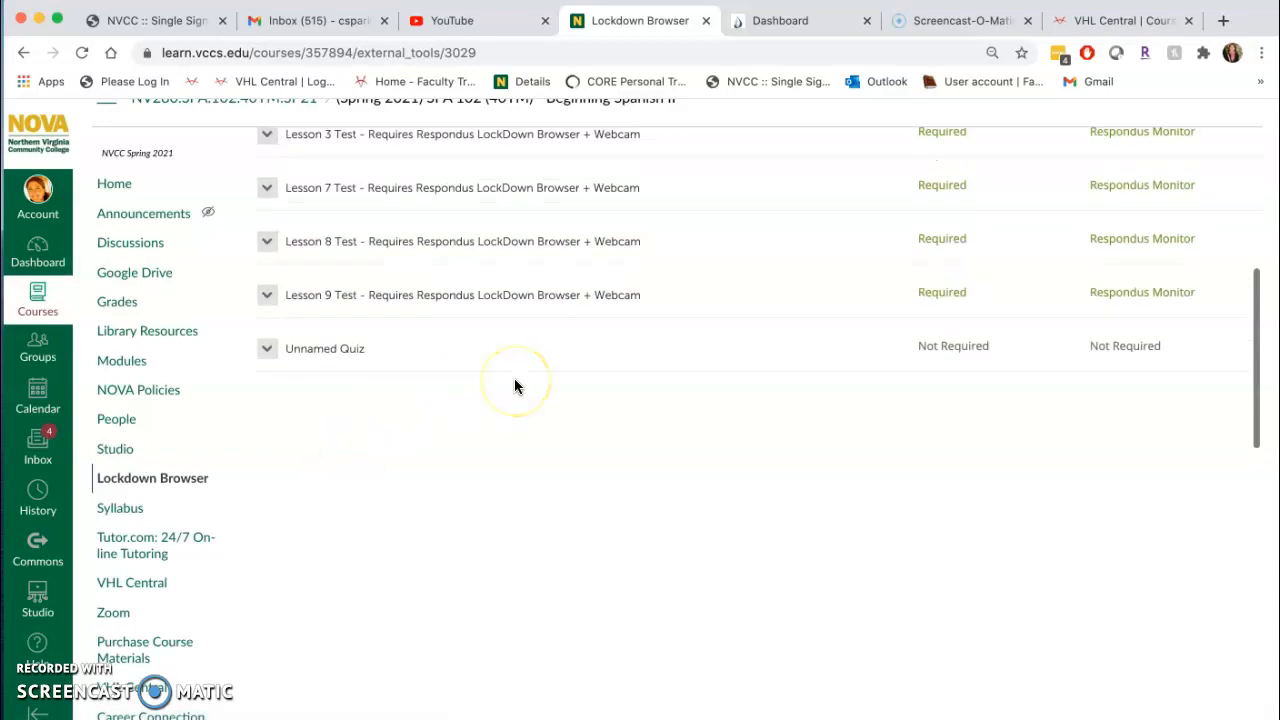
scroll(514, 386, "down", 1)
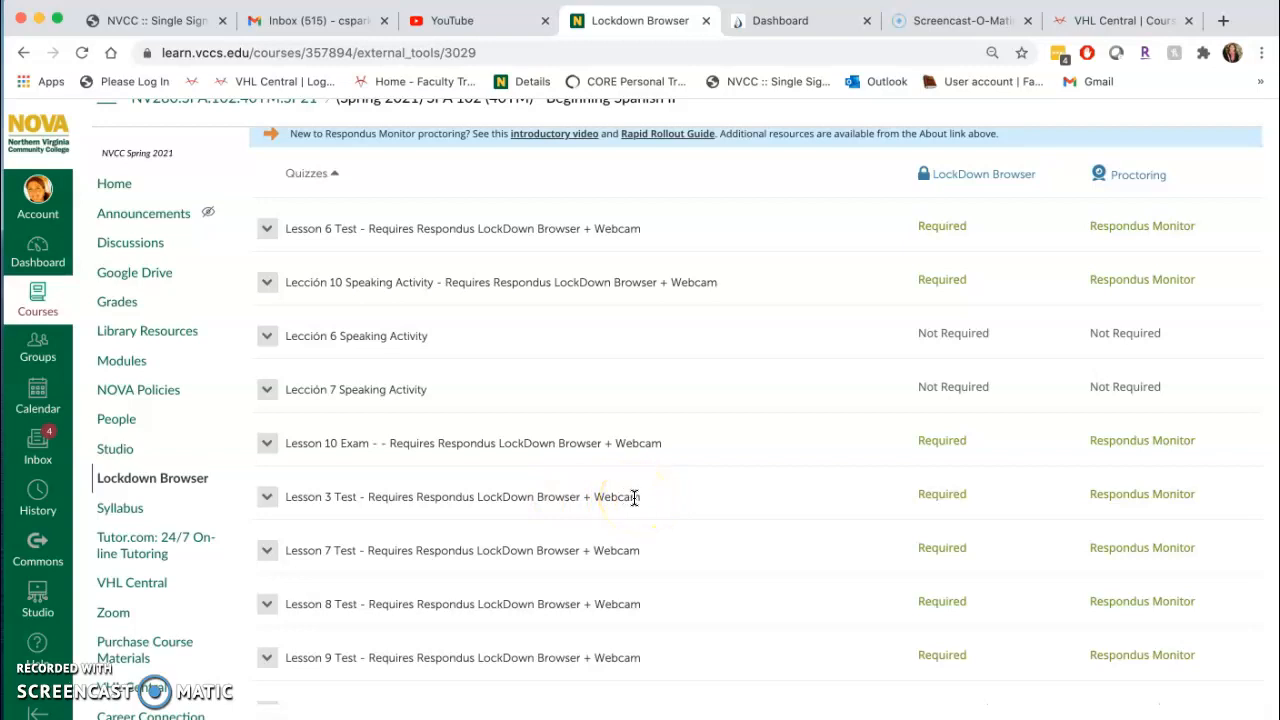
Switch to VHL Central and open the Lección 1 lesson tests in the Demo Course's assessment content.
left_click(1088, 22)
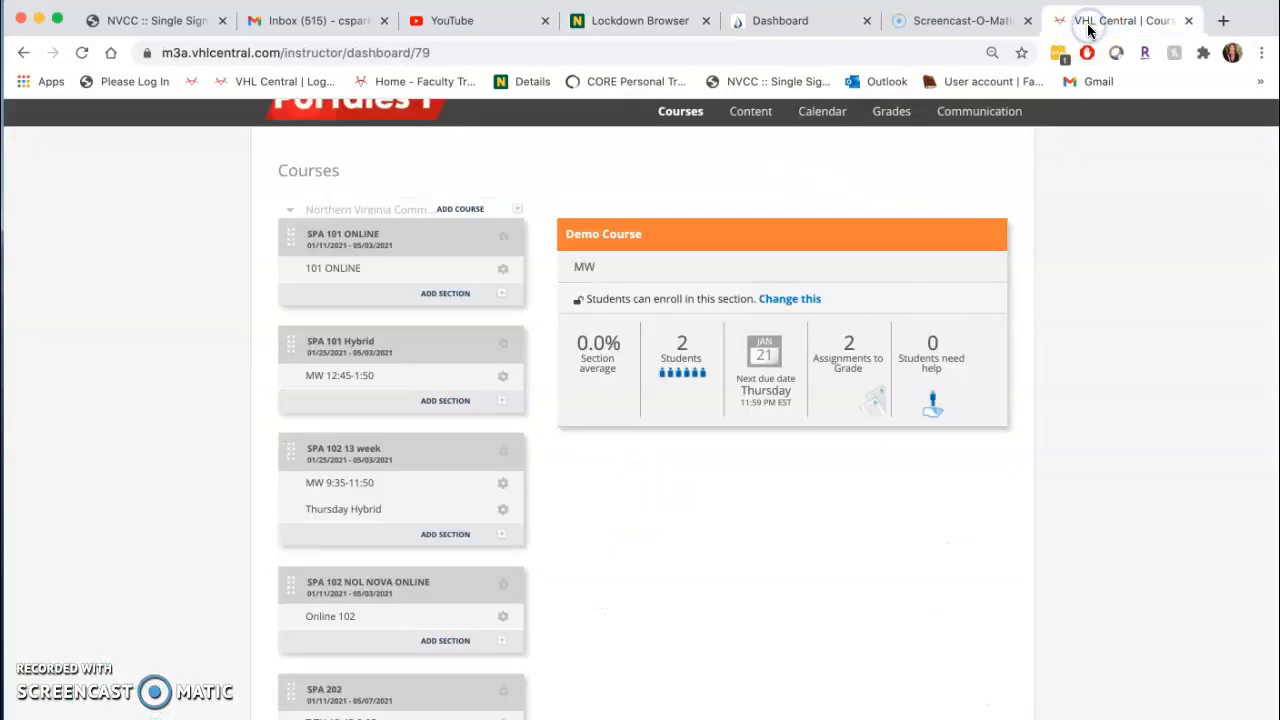
scroll(134, 323, "up", 1)
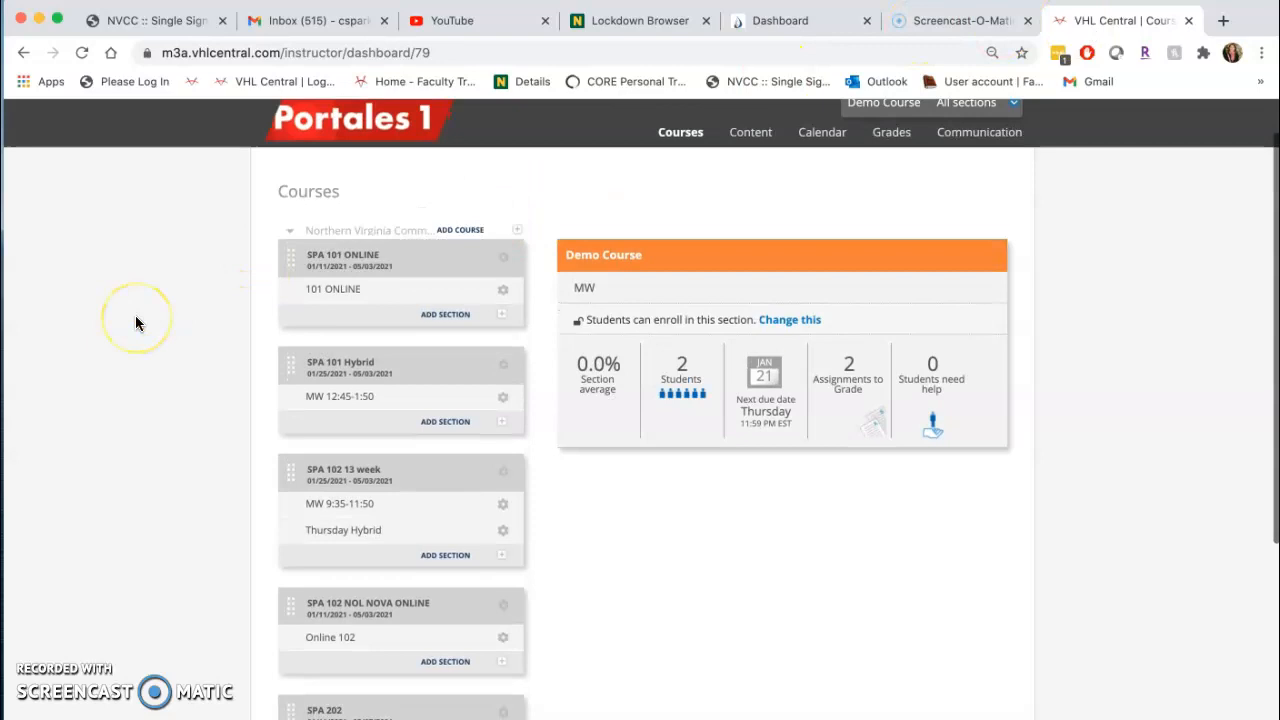
scroll(136, 323, "down", 1)
scroll(137, 337, "down", 2)
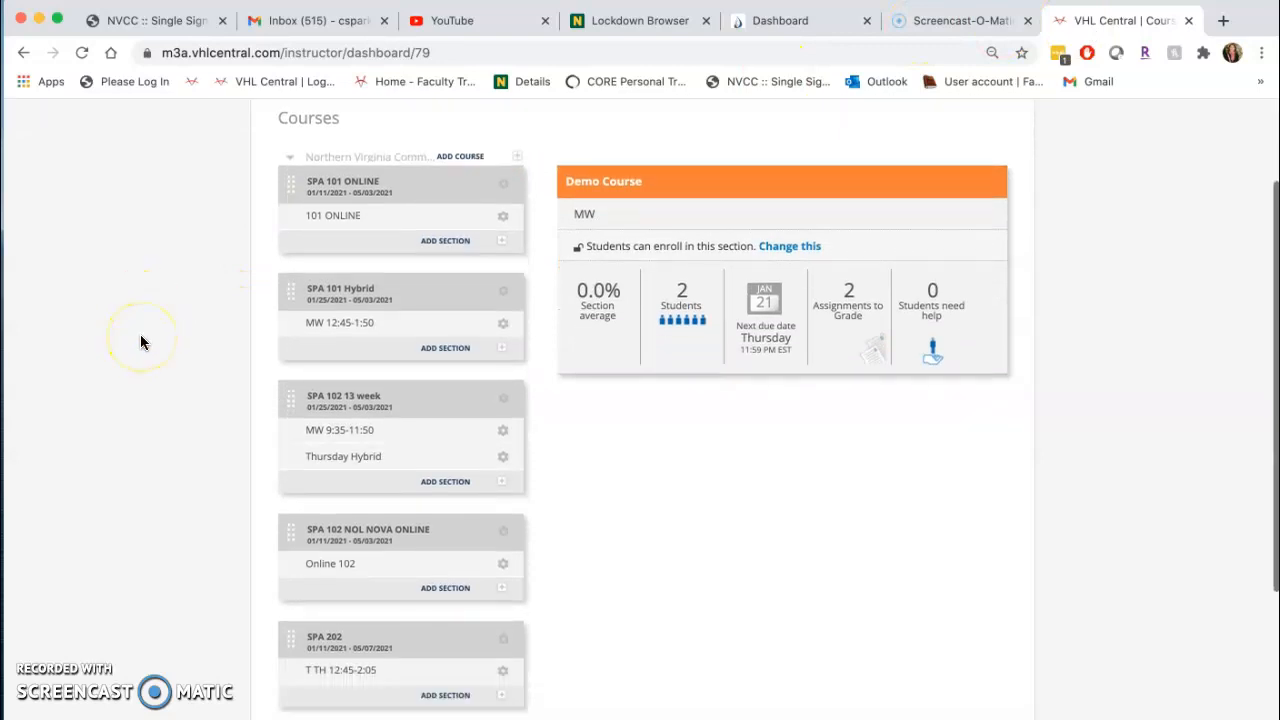
scroll(330, 590, "down", 3)
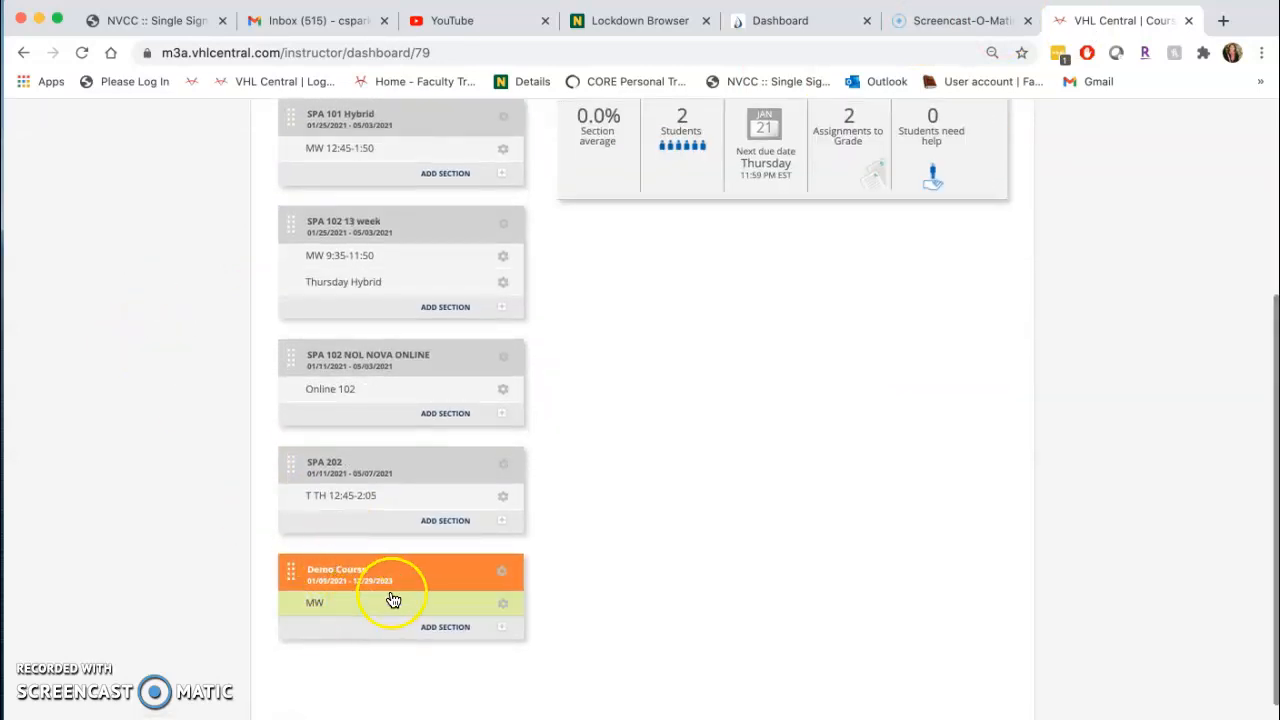
left_click(450, 577)
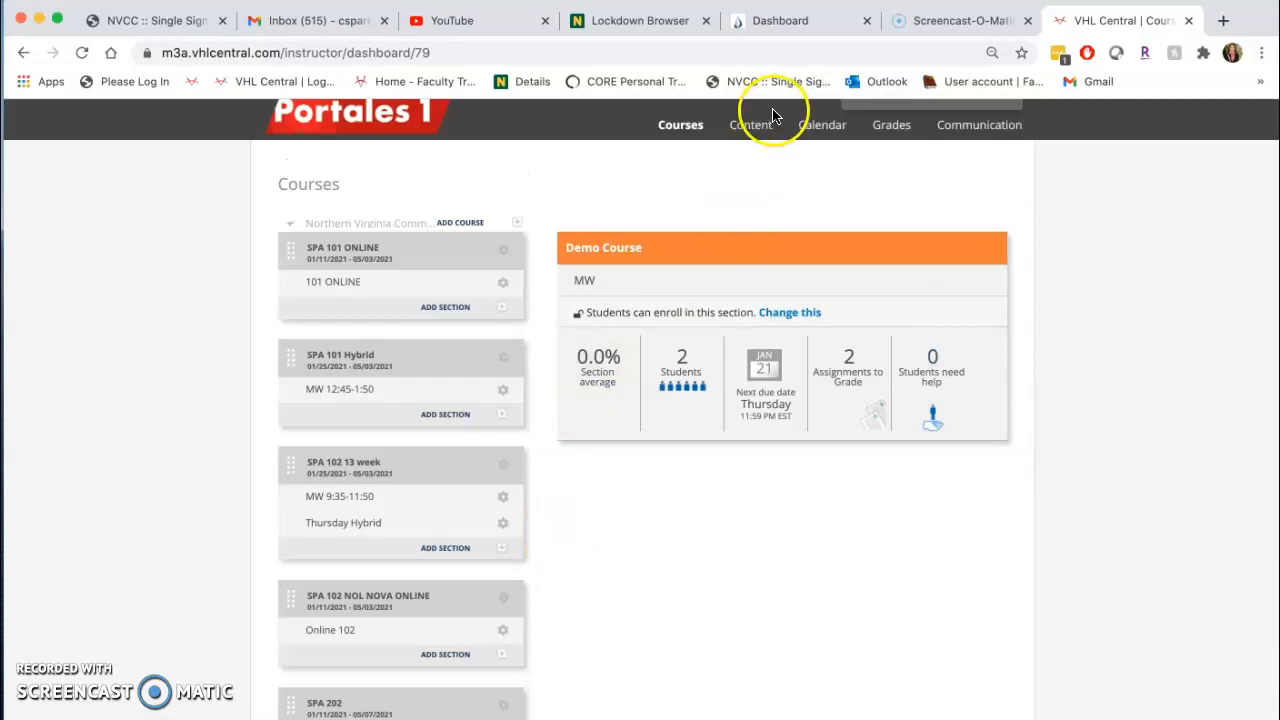
mouse_move(752, 133)
left_click(756, 190)
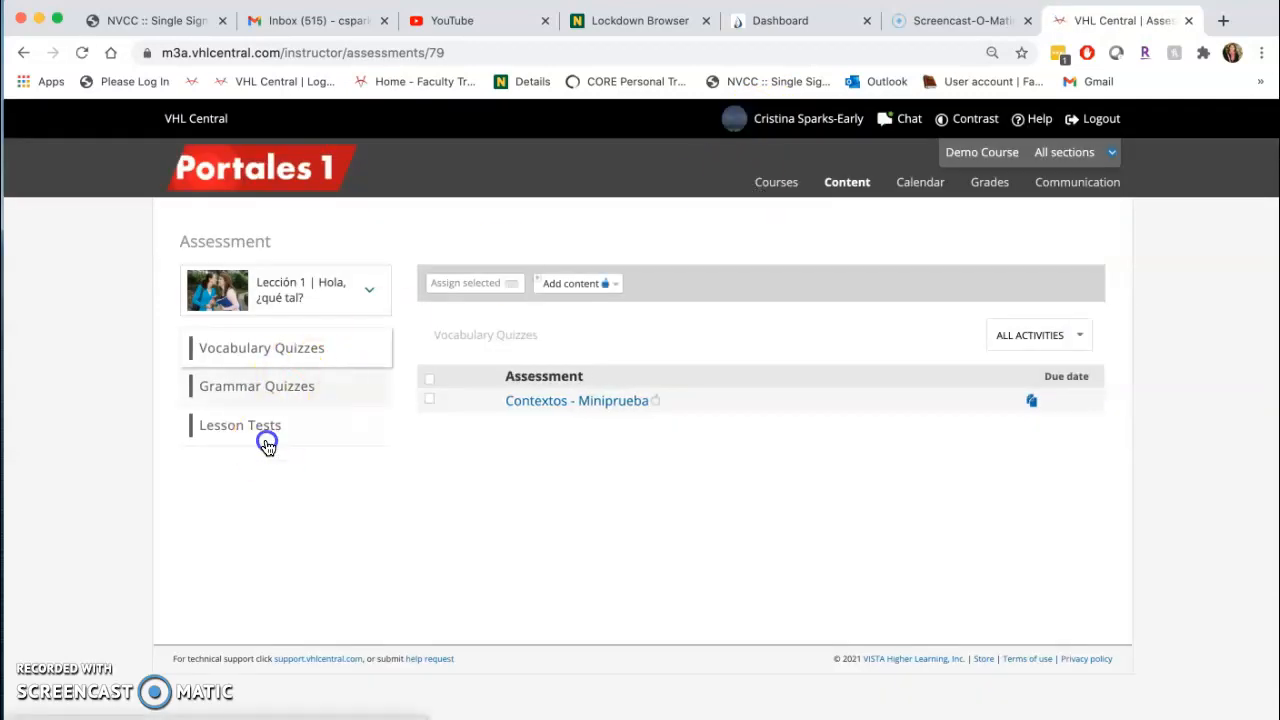
left_click(265, 432)
left_click(257, 427)
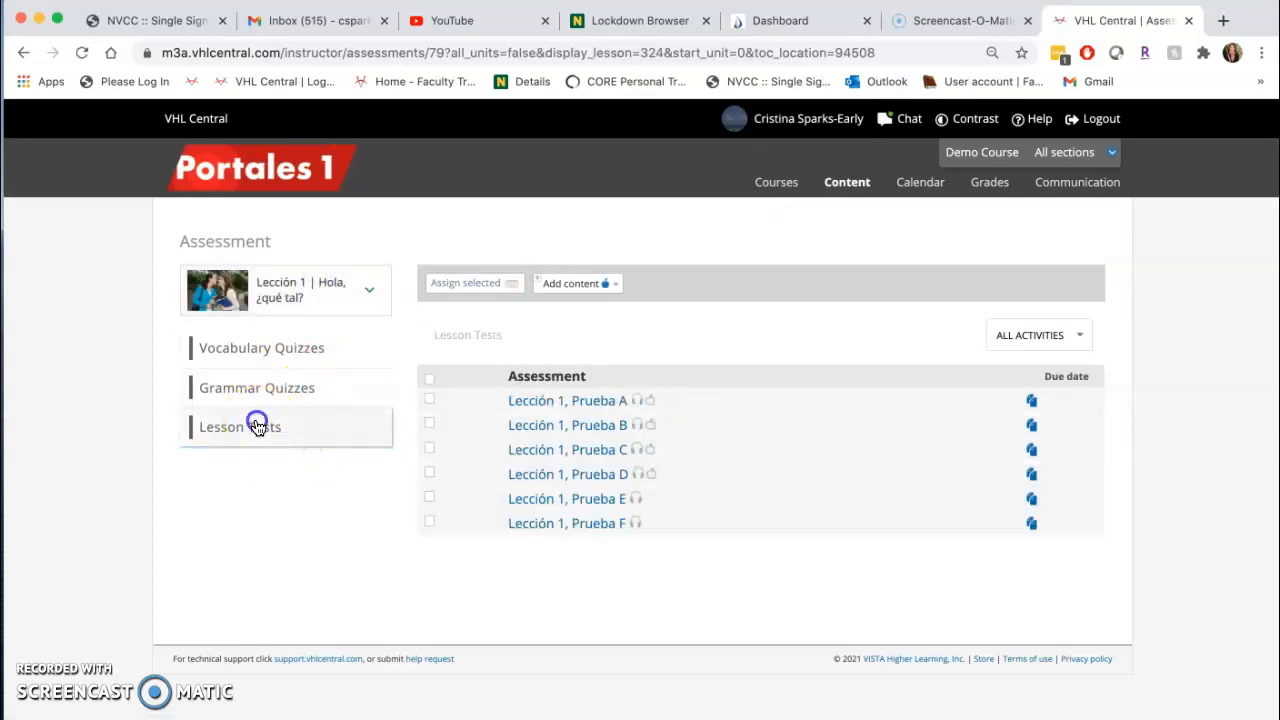
Assign Lección 1, Prueba E with due date 01/30/2021 in the Online Work category, and save the assignment.
left_click(430, 500)
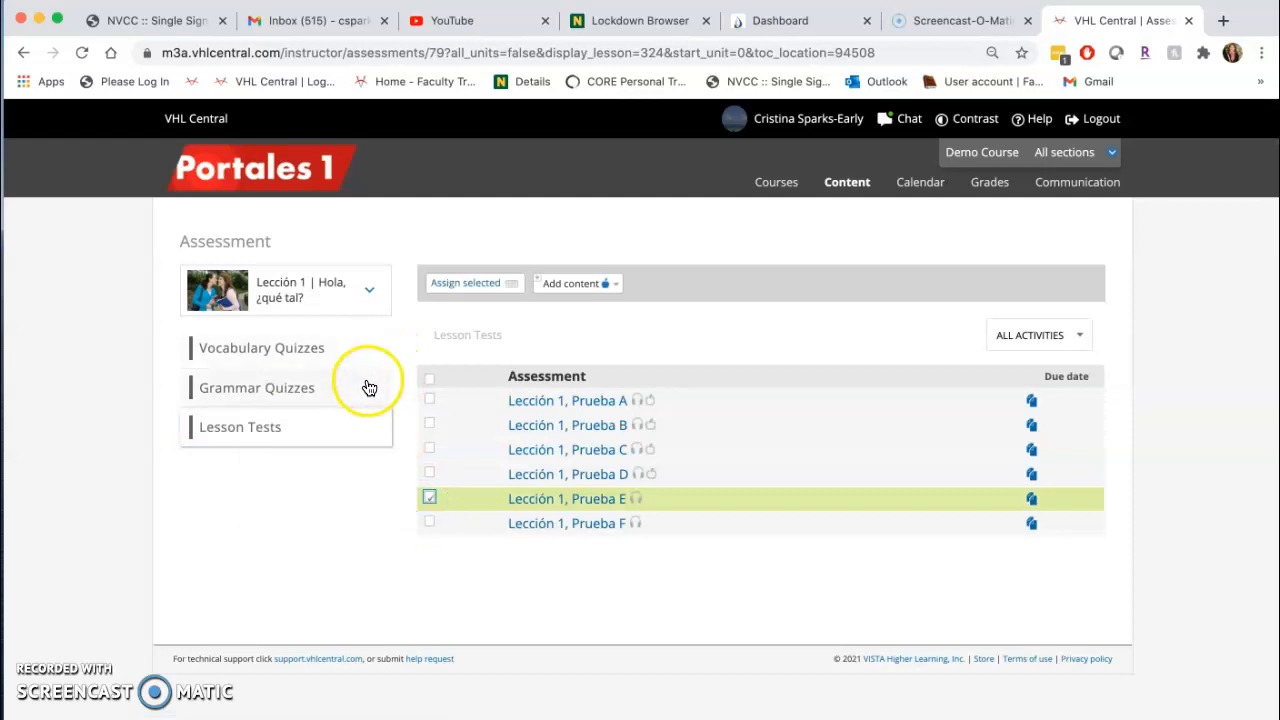
mouse_move(431, 500)
left_click(361, 380)
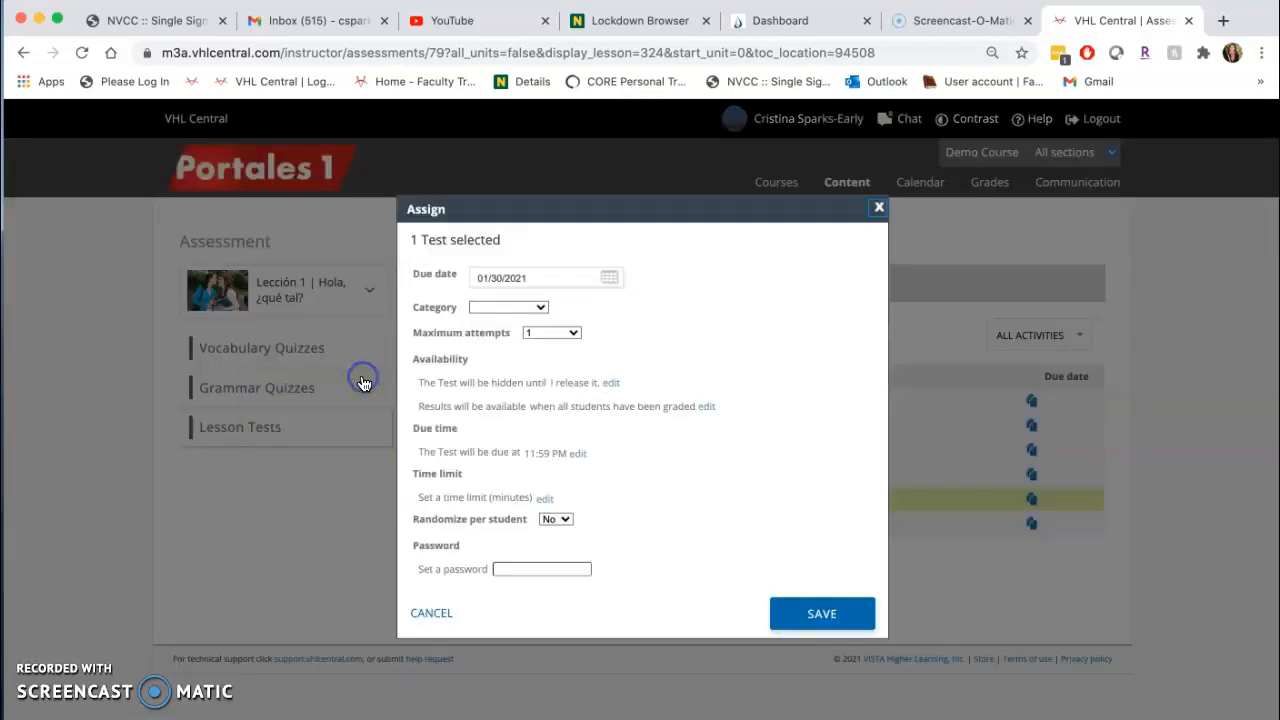
left_click(506, 310)
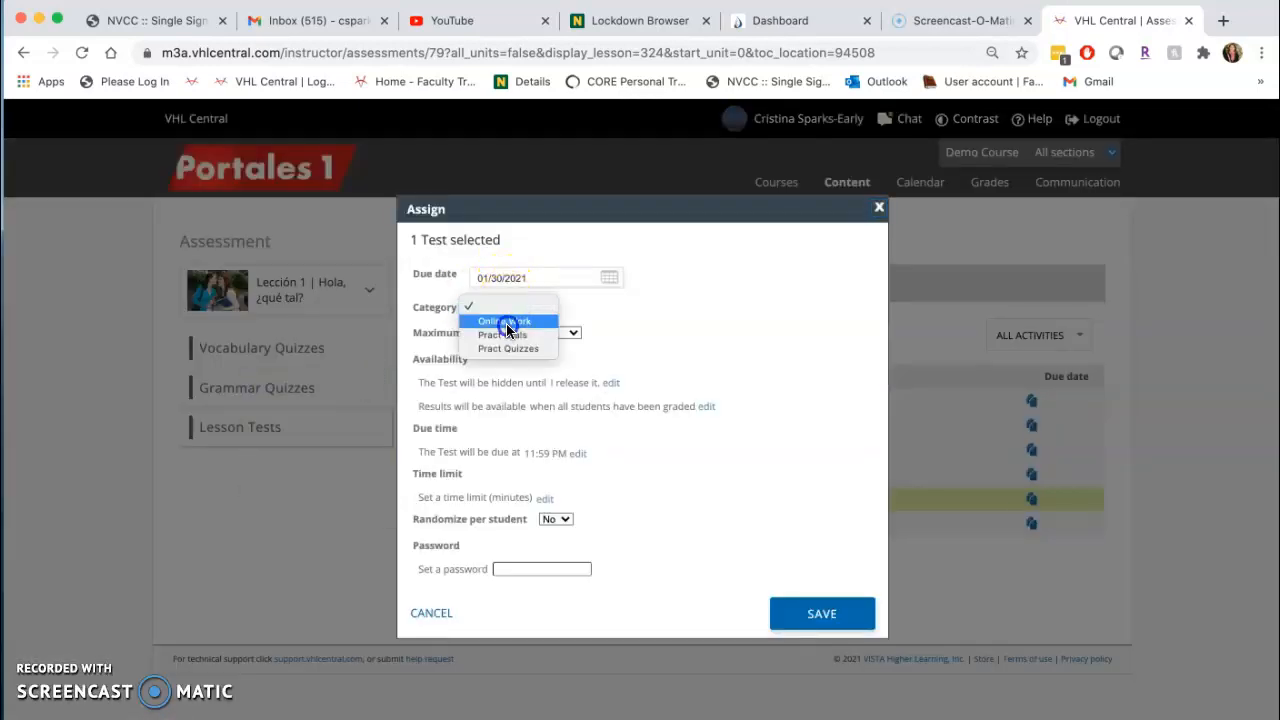
left_click(507, 322)
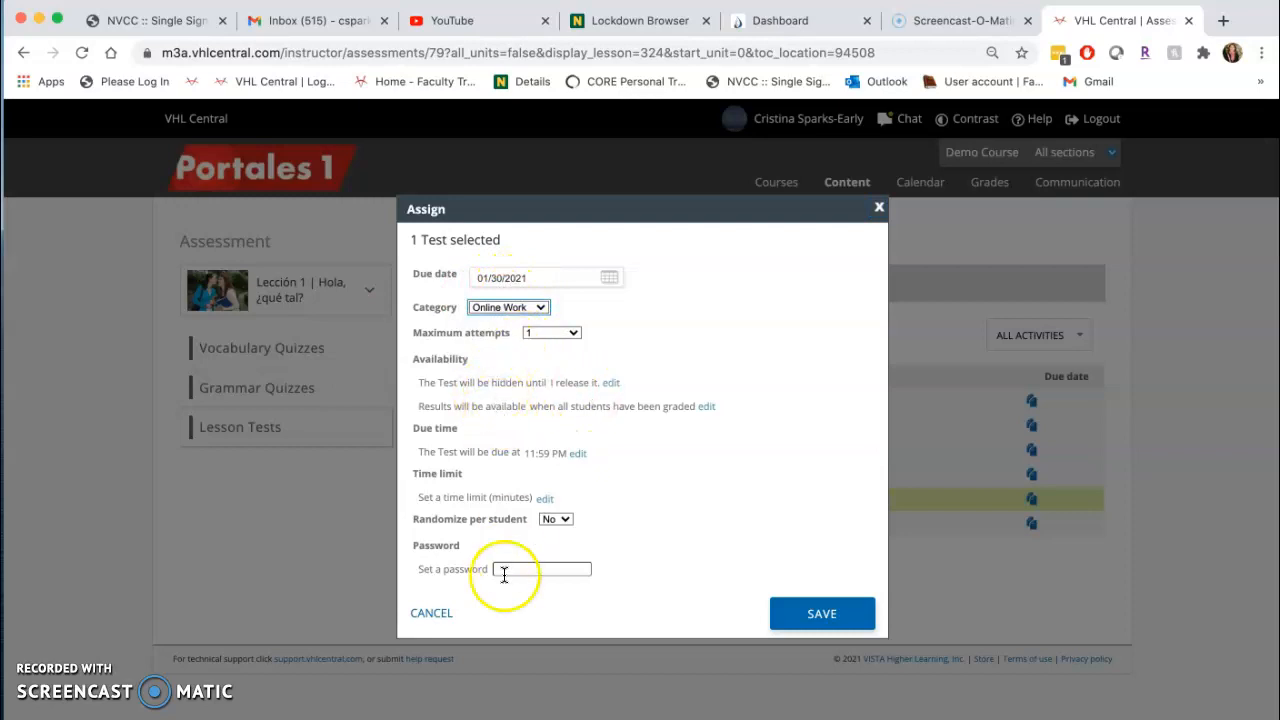
left_click(800, 614)
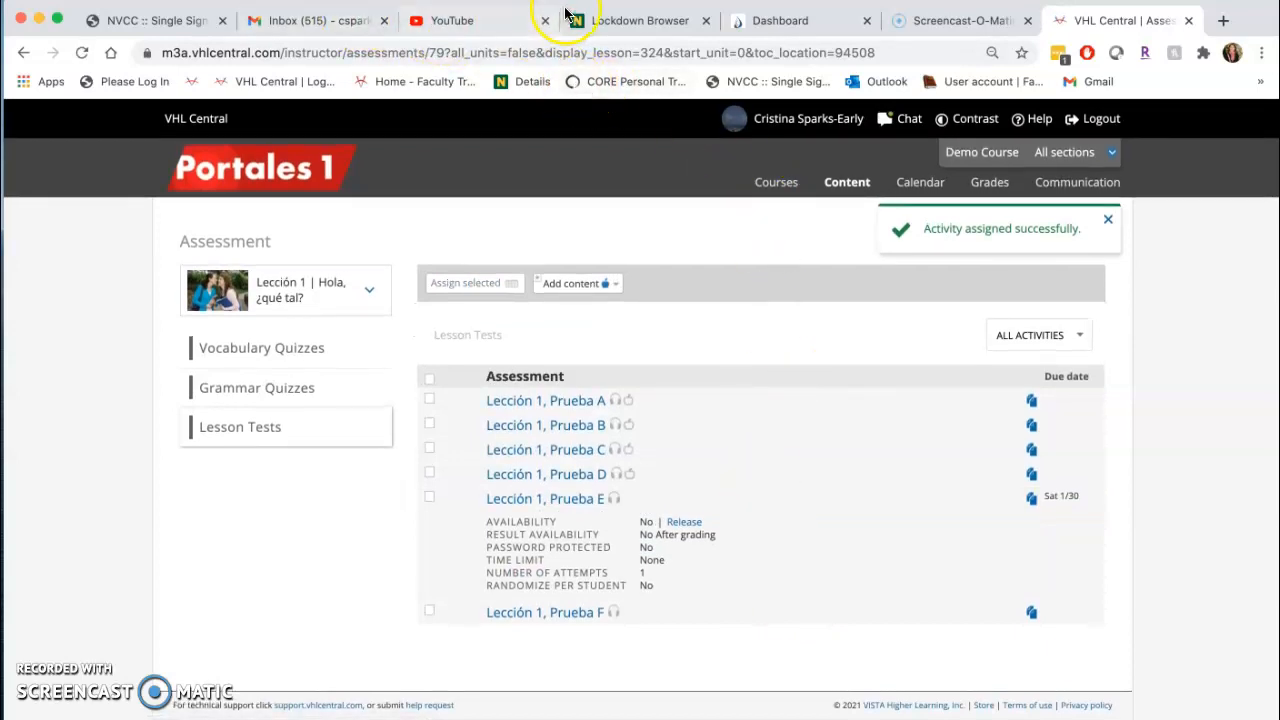
View the Demo Course's MW section as its sample student and open the Portales course dashboard.
left_click(615, 20)
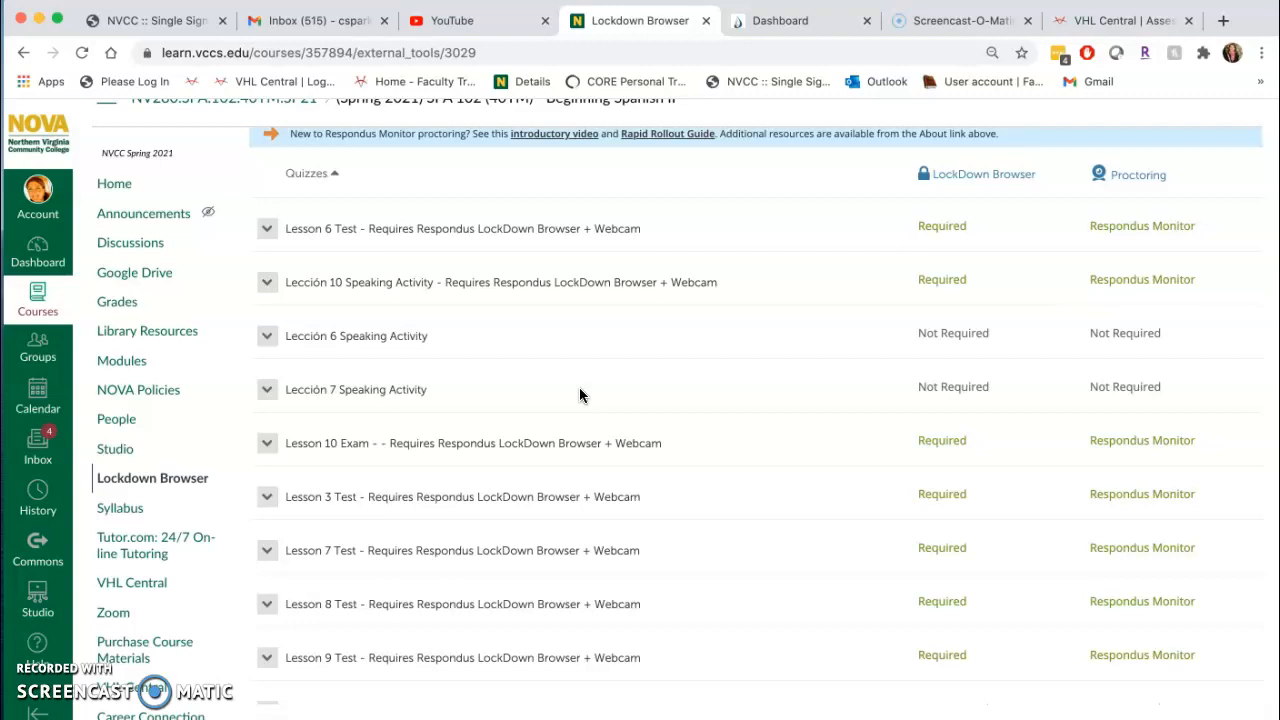
left_click(1121, 24)
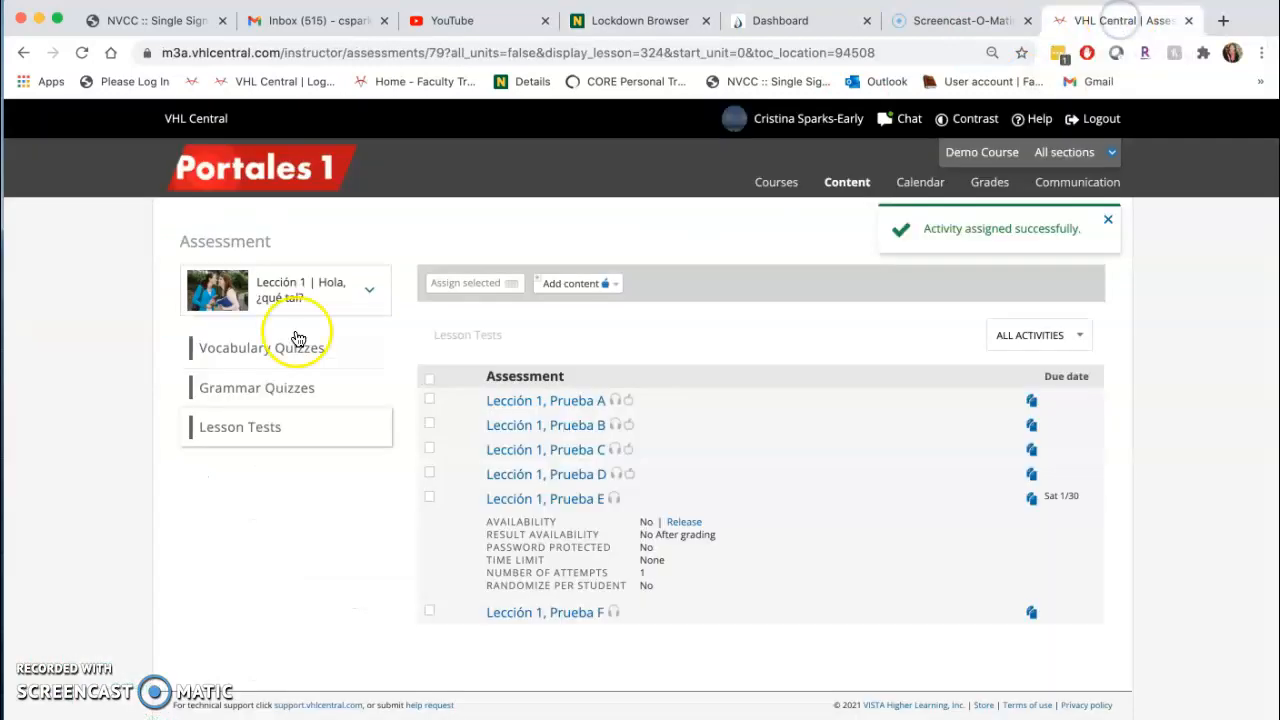
left_click(272, 181)
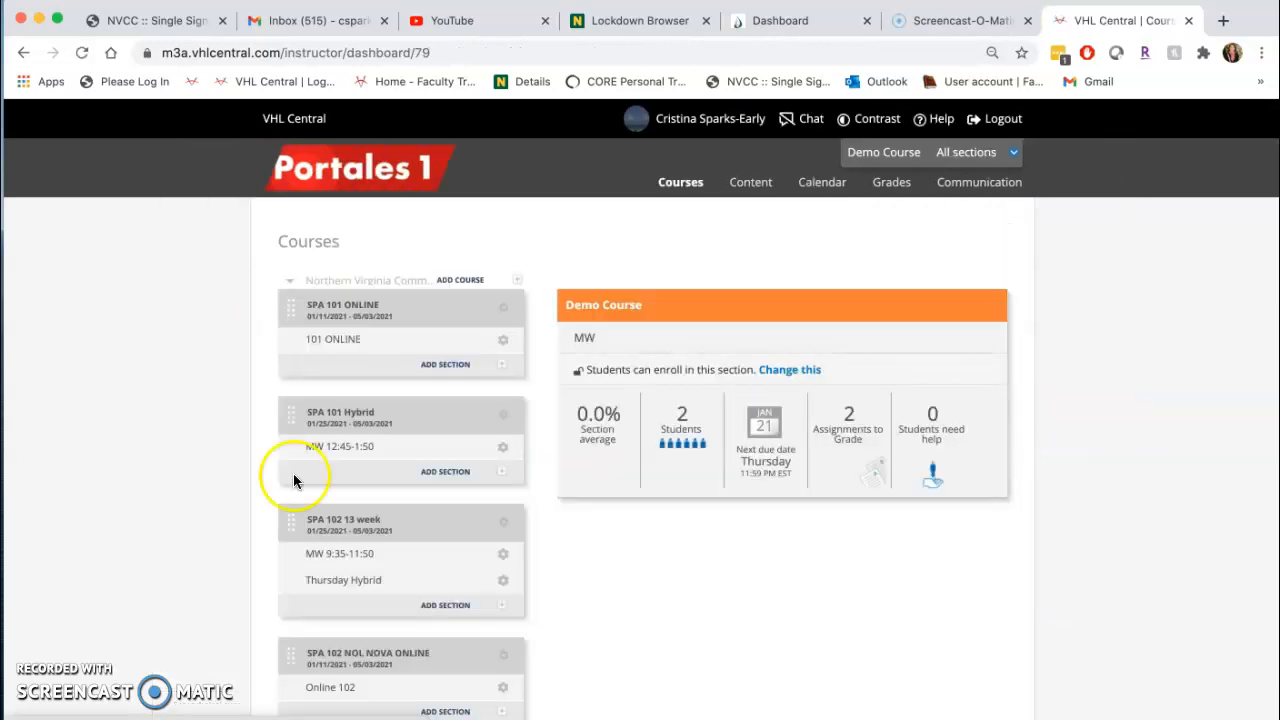
scroll(295, 475, "down", 6)
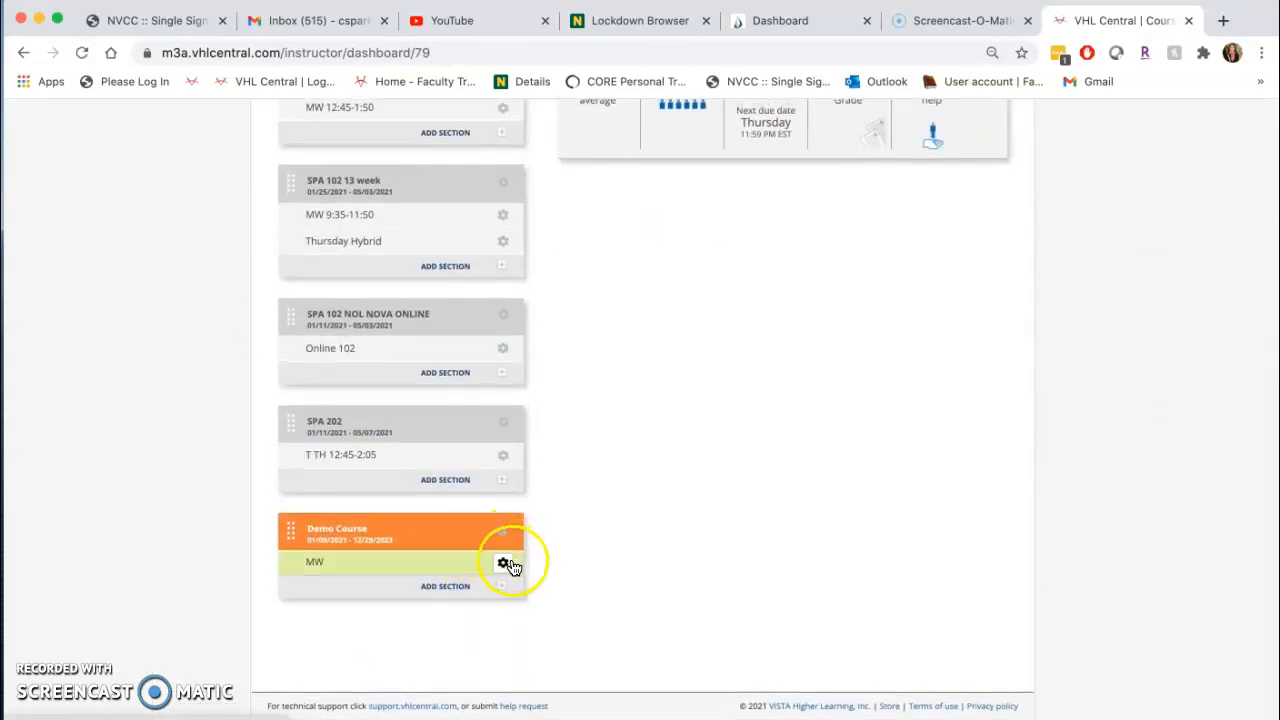
left_click(503, 557)
left_click(441, 658)
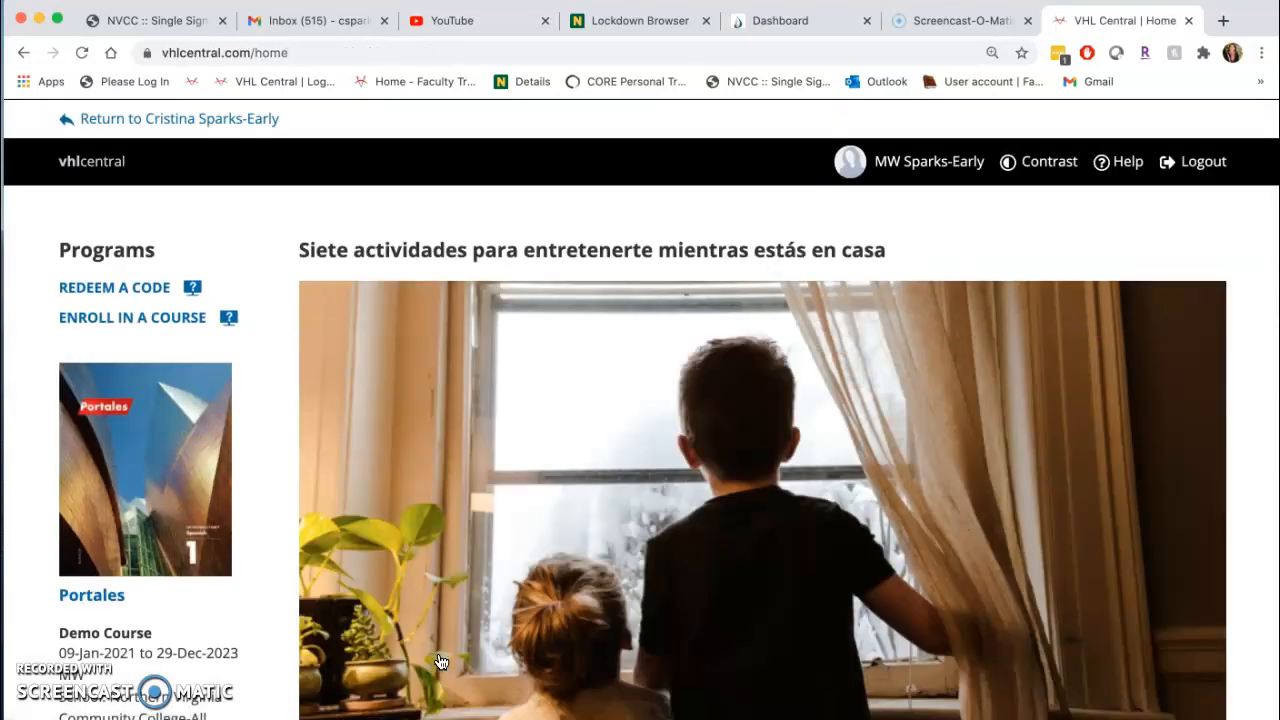
left_click(200, 528)
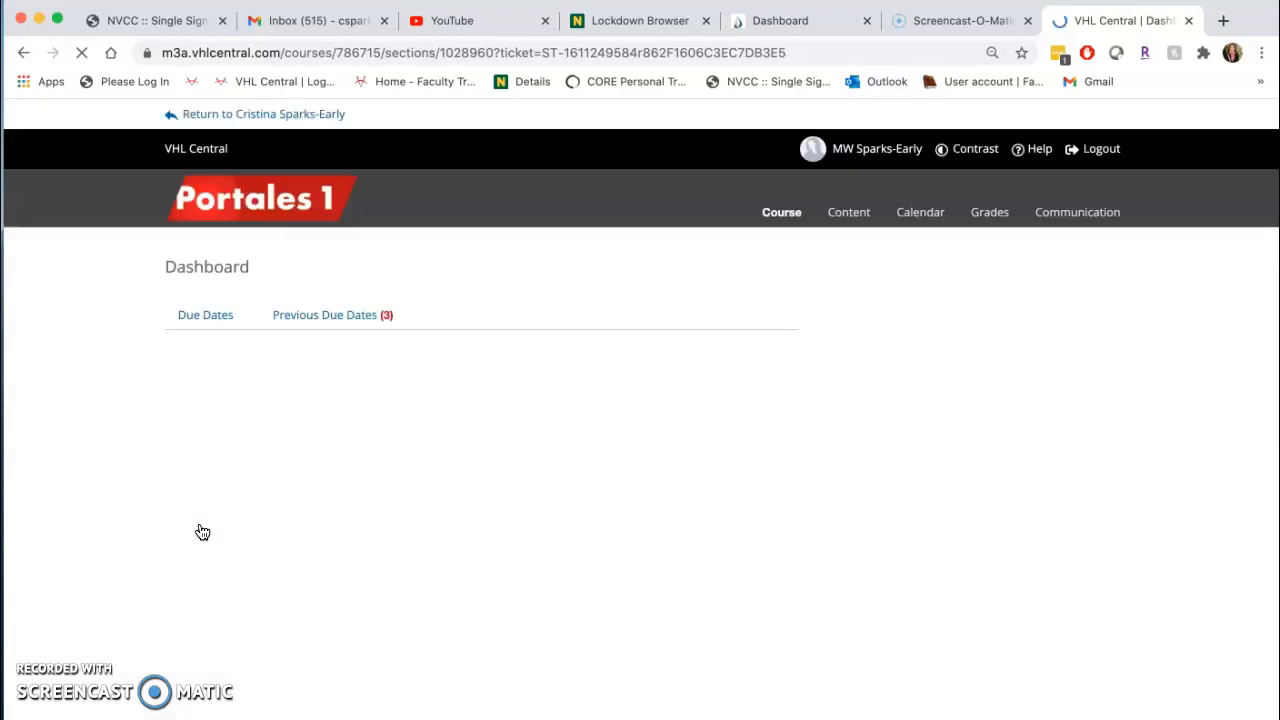
left_click(213, 516)
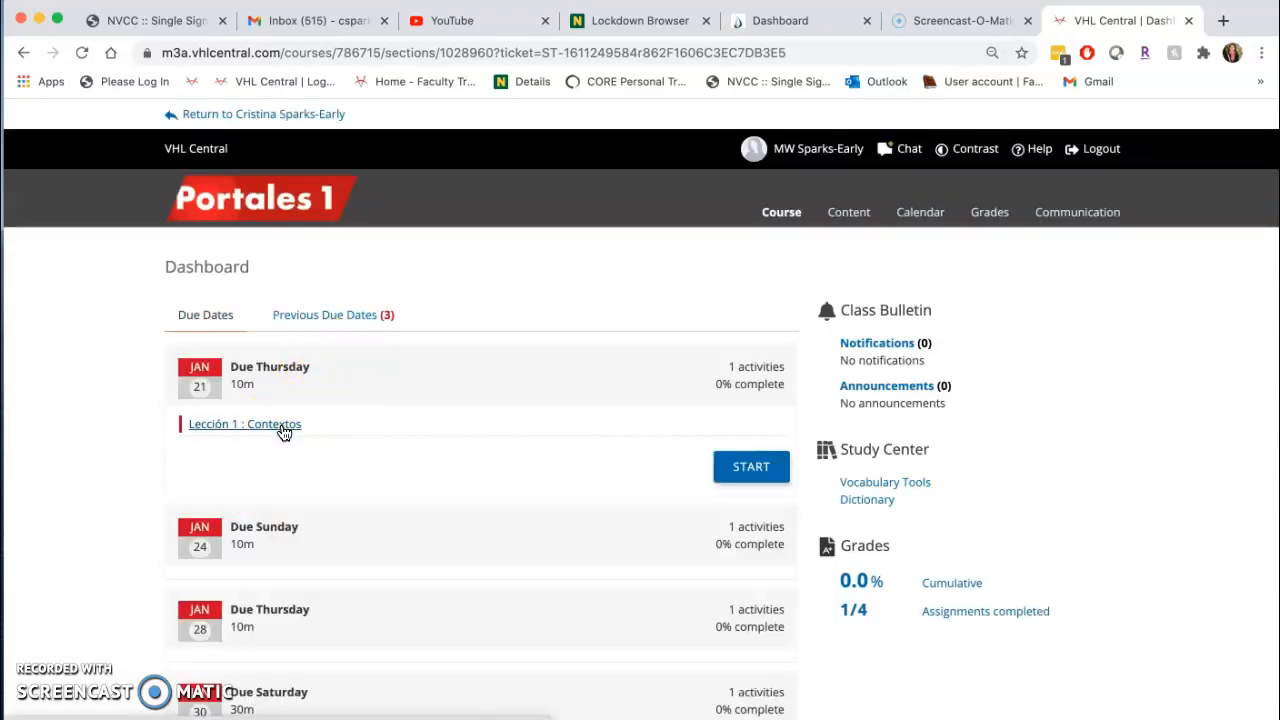
Return to the Lockdown Browser quiz list in Canvas.
left_click(658, 20)
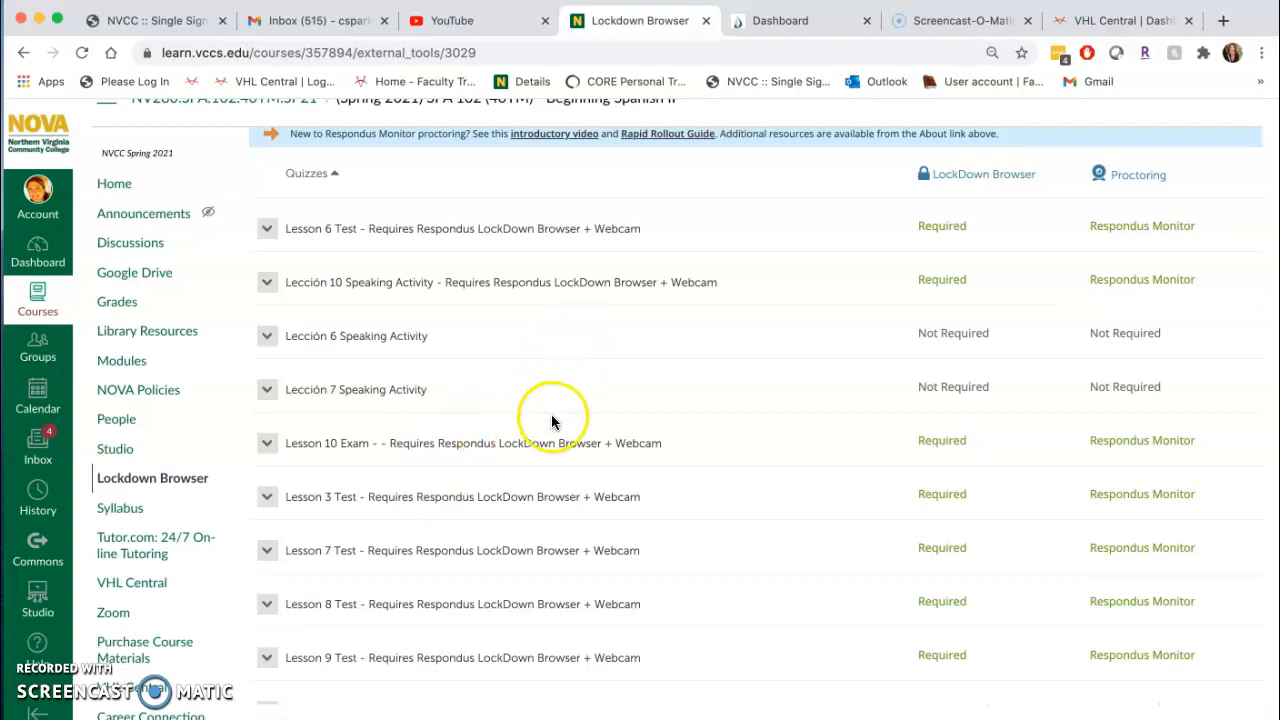
scroll(551, 414, "down", 1)
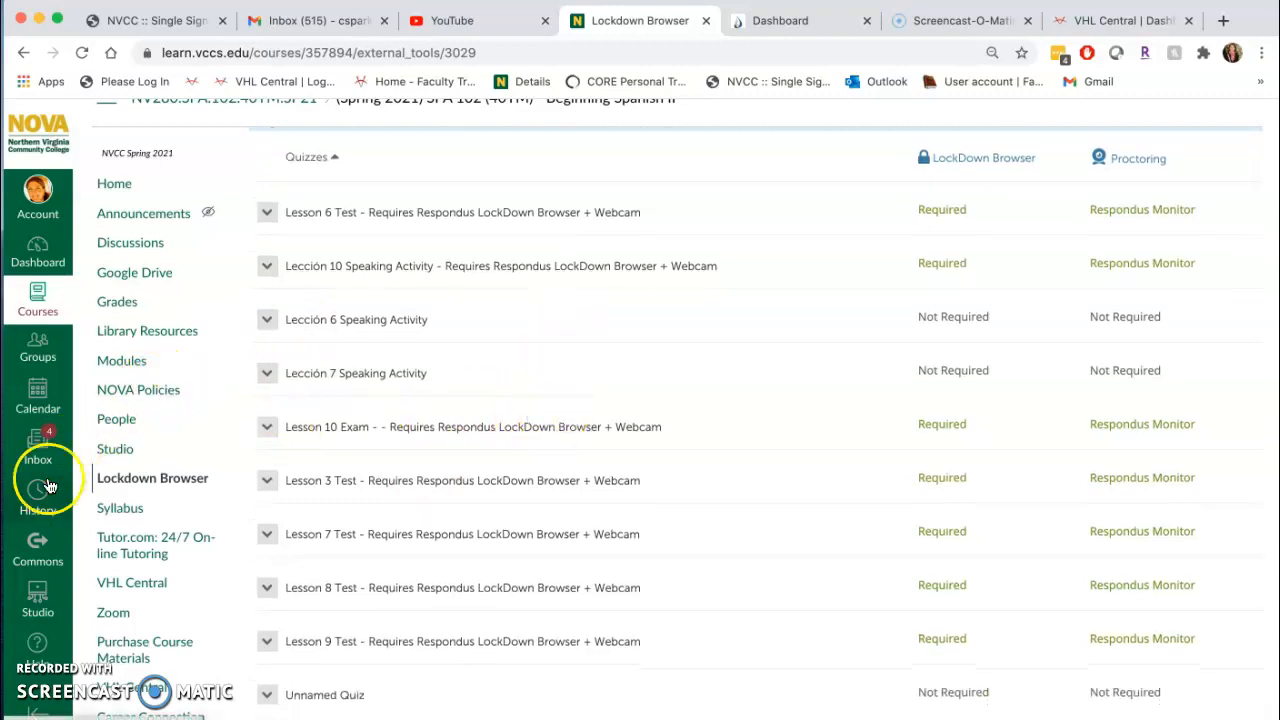